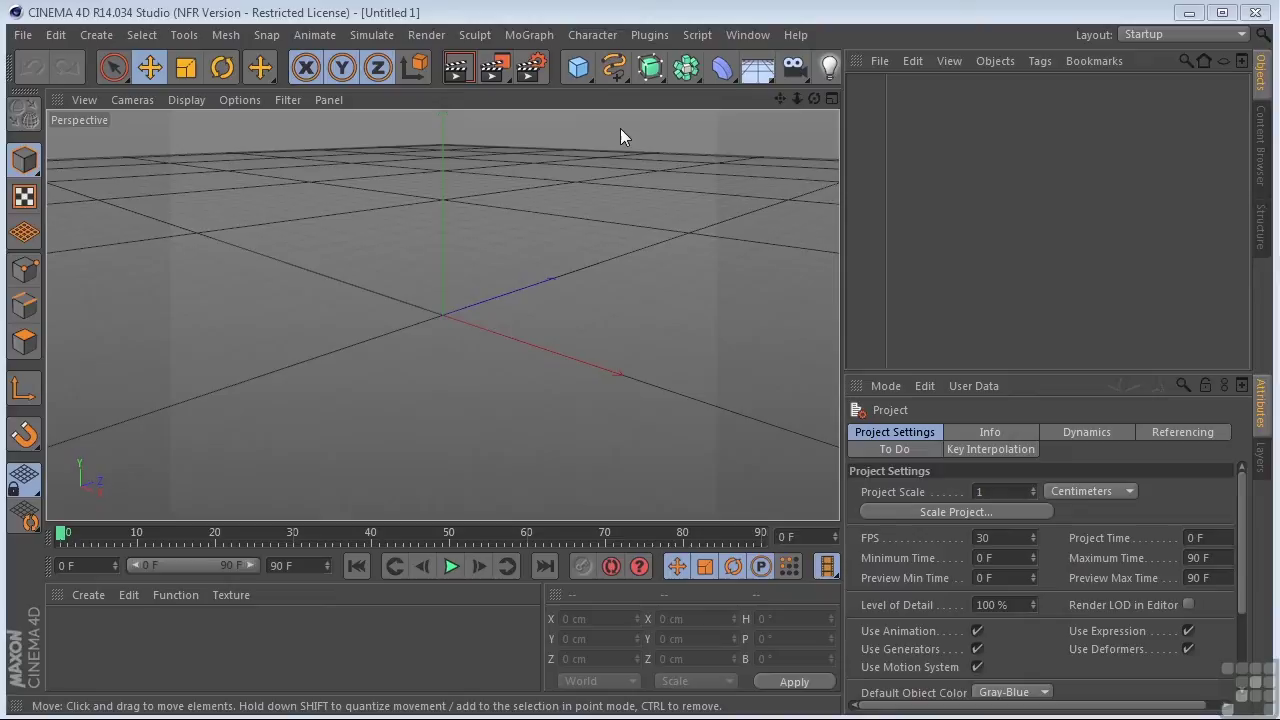
# Make a newly added default cube editable and activate the Knife tool in polygon mode.
pyautogui.click(577, 67)
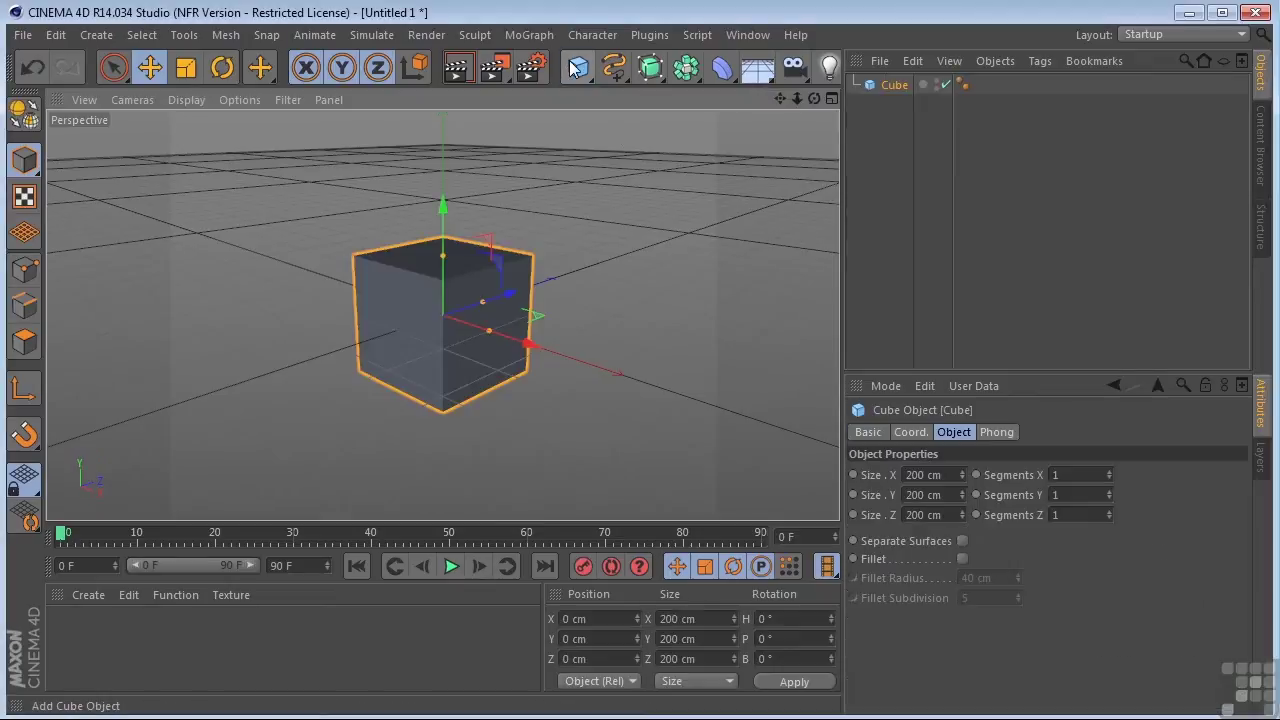
pyautogui.click(25, 115)
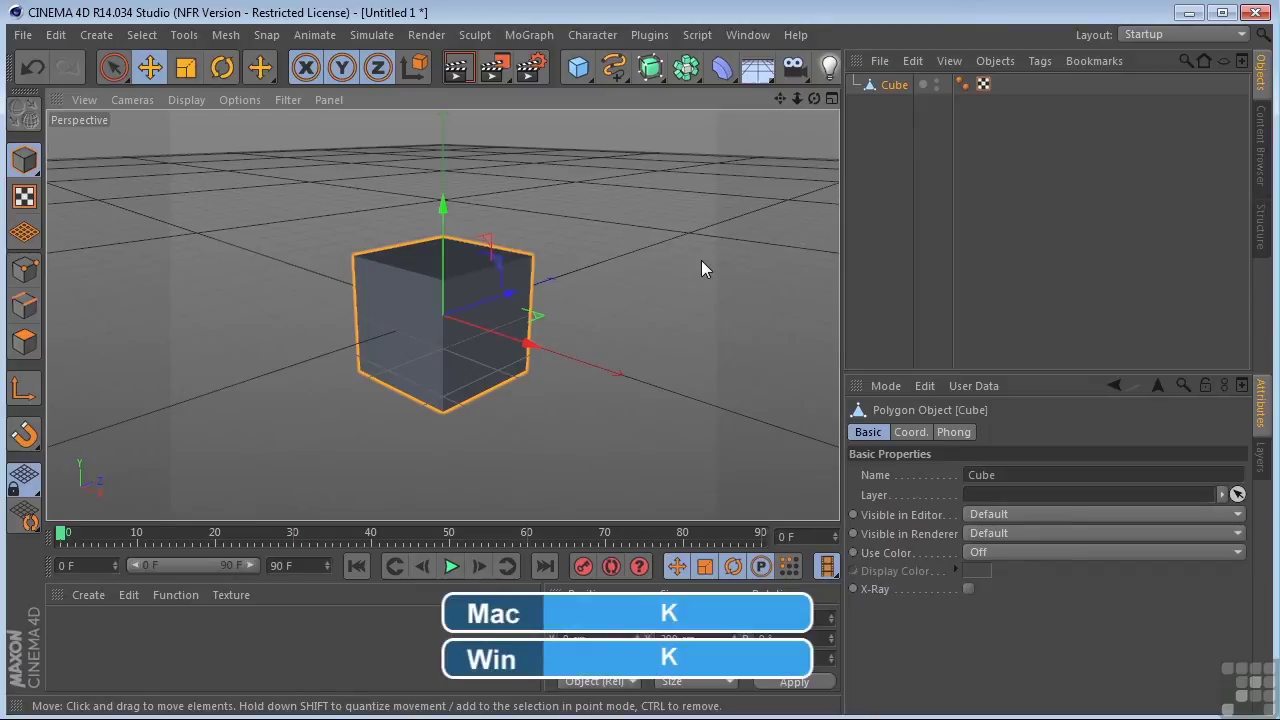
pyautogui.press('k')
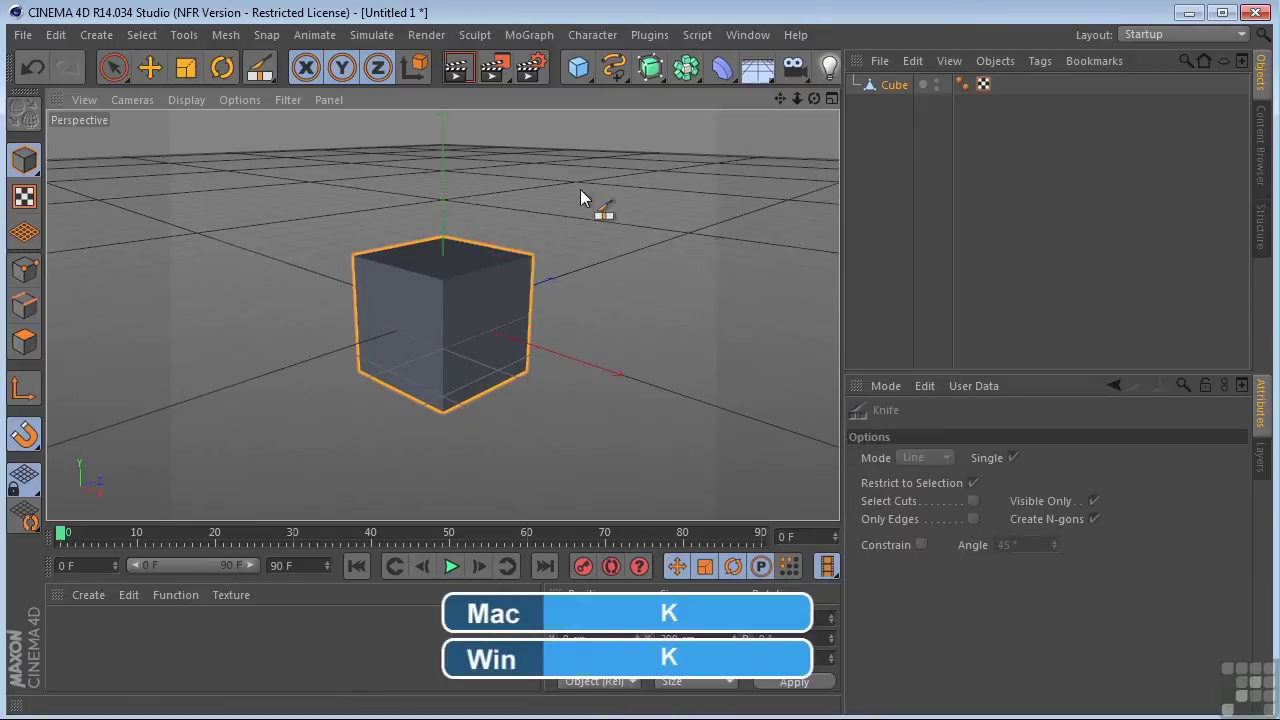
pyautogui.click(27, 345)
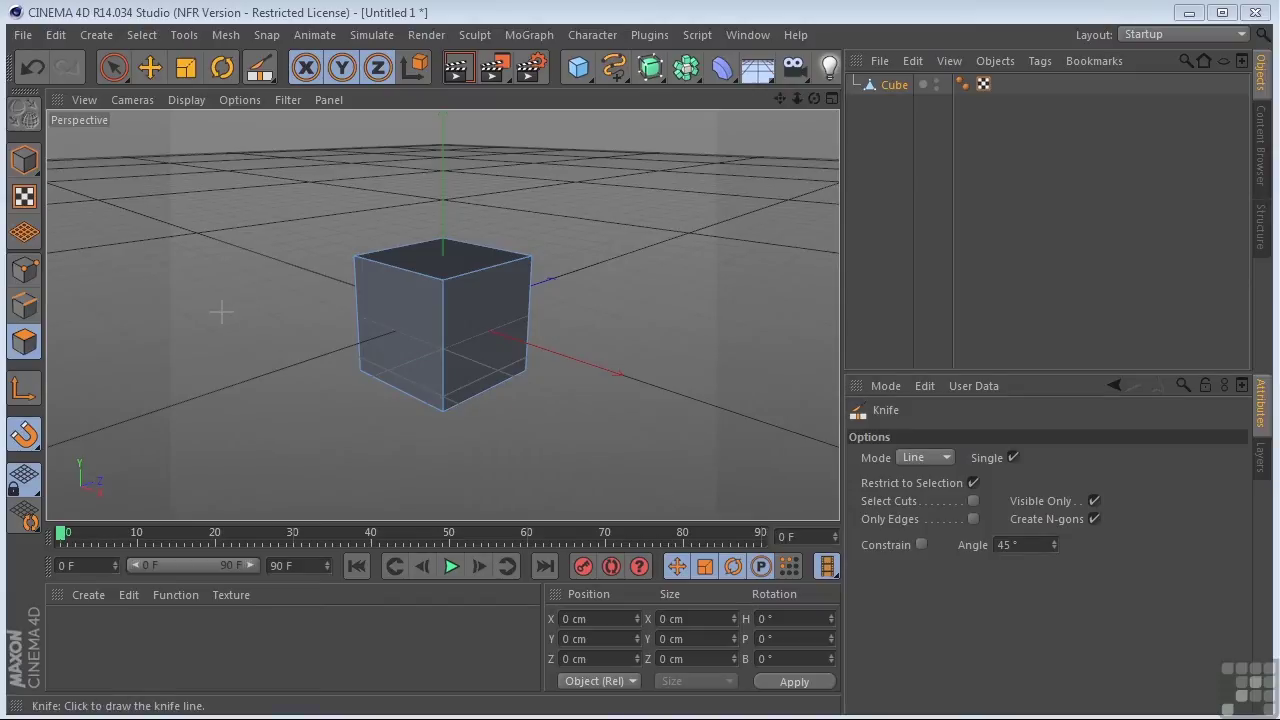
# Try a roughly horizontal line cut across only the cube's visible side faces, and undo it.
pyautogui.moveTo(221, 314)
pyautogui.mouseDown()
pyautogui.moveTo(532, 341)
pyautogui.moveTo(706, 323)
pyautogui.mouseUp()
pyautogui.moveTo(812, 101); pyautogui.dragTo(692, 117)
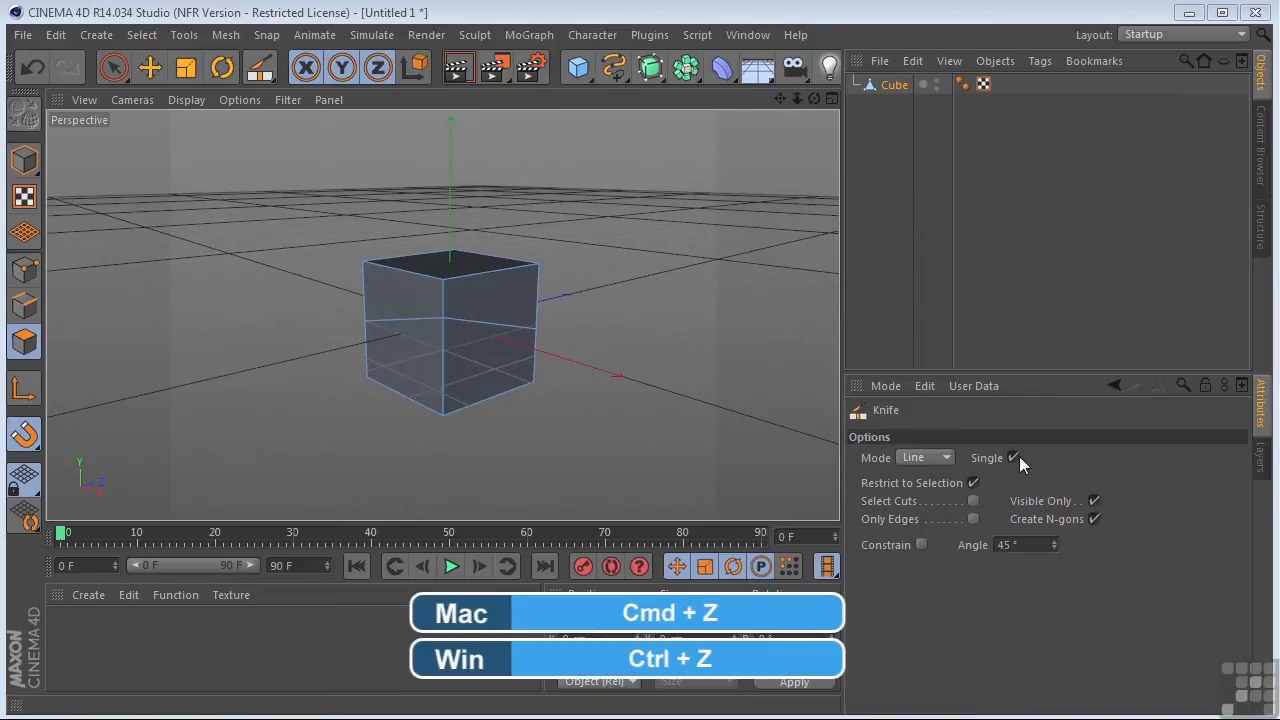
pyautogui.hotkey('ctrl', 'z')
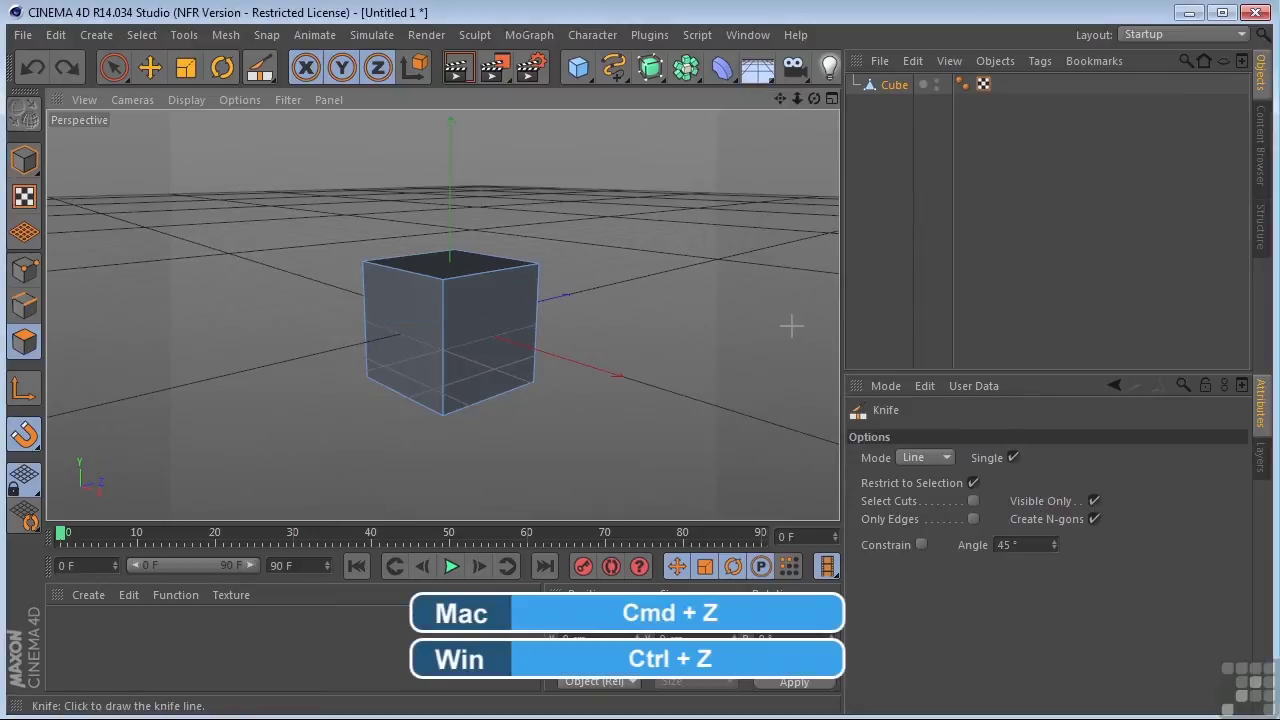
# Turn off the Knife's Visible Only option and try a horizontal line cut through the whole cube, undoing the cut.
pyautogui.click(1094, 501)
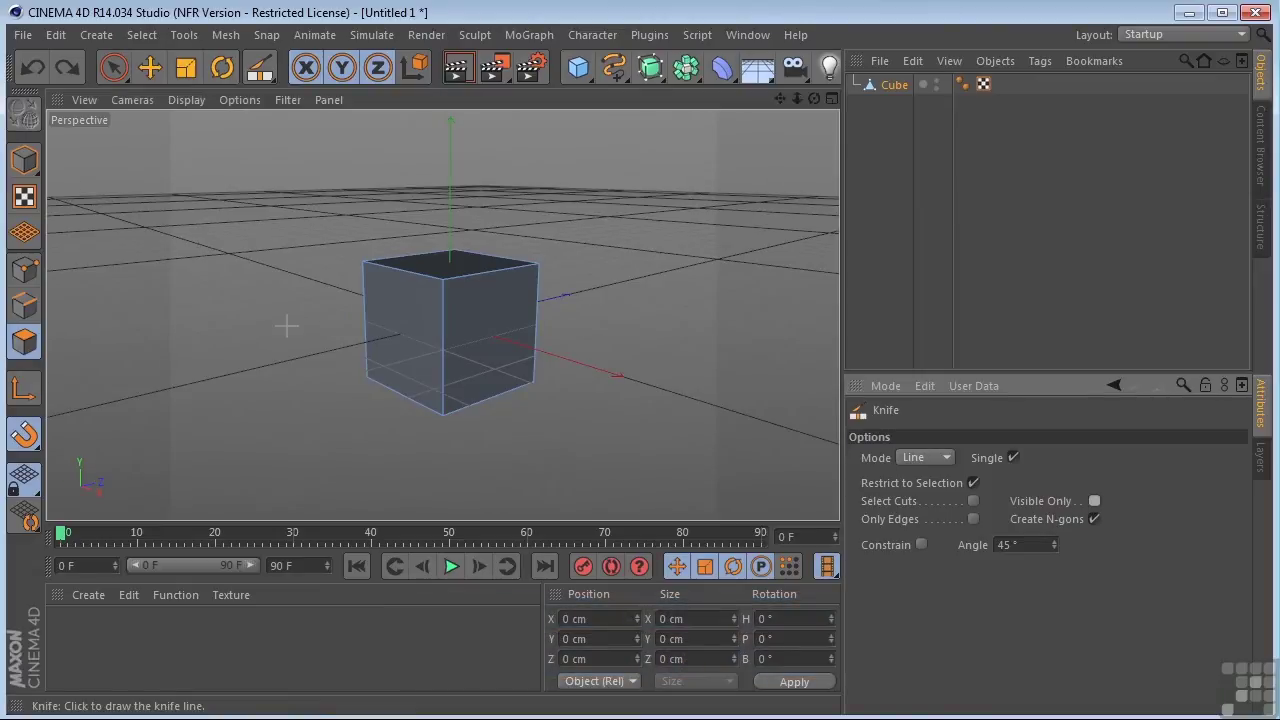
pyautogui.moveTo(286, 325)
pyautogui.mouseDown()
pyautogui.moveTo(500, 340)
pyautogui.moveTo(643, 331)
pyautogui.mouseUp()
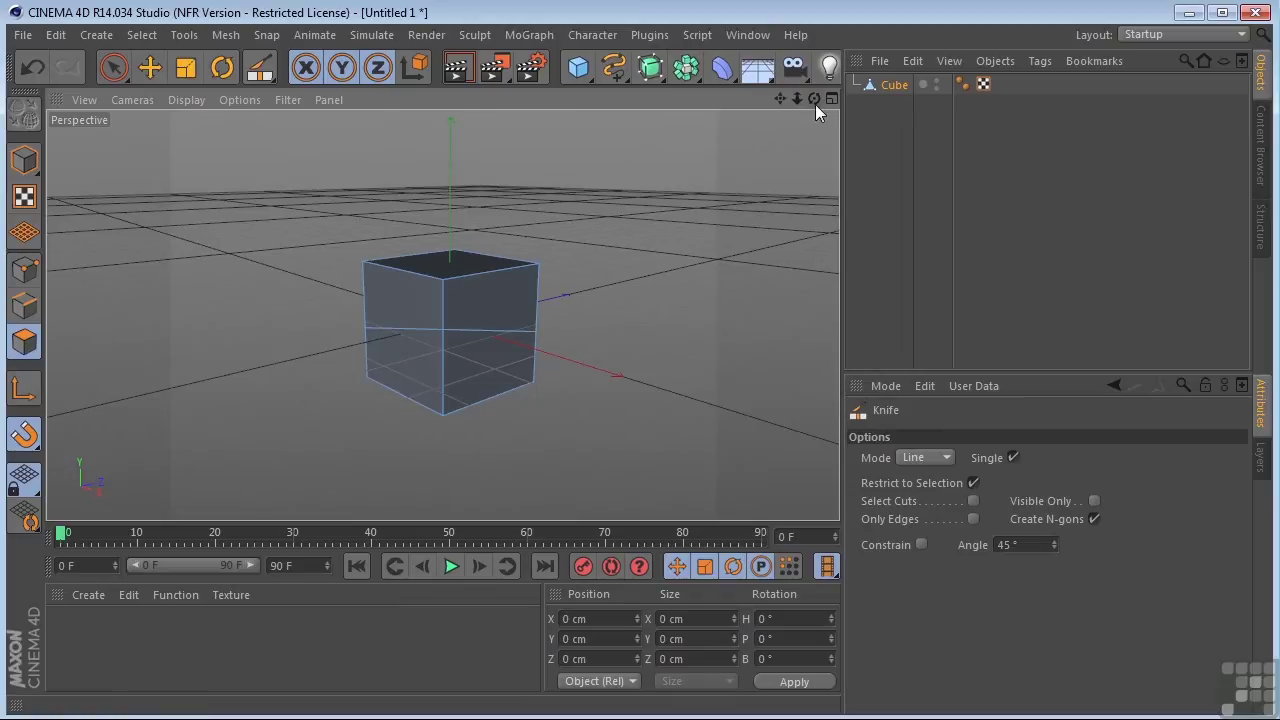
pyautogui.moveTo(814, 98)
pyautogui.mouseDown()
pyautogui.moveTo(443, 231)
pyautogui.moveTo(442, 314)
pyautogui.mouseUp()
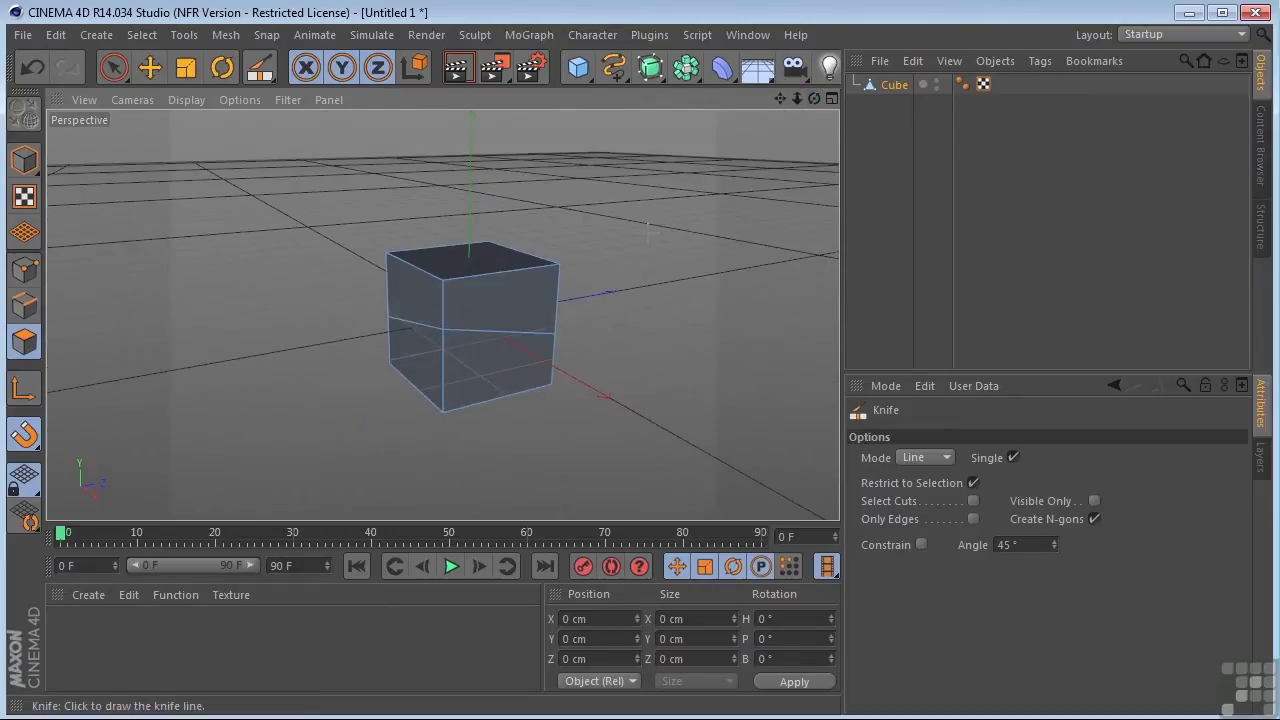
pyautogui.hotkey('ctrl', 'z')
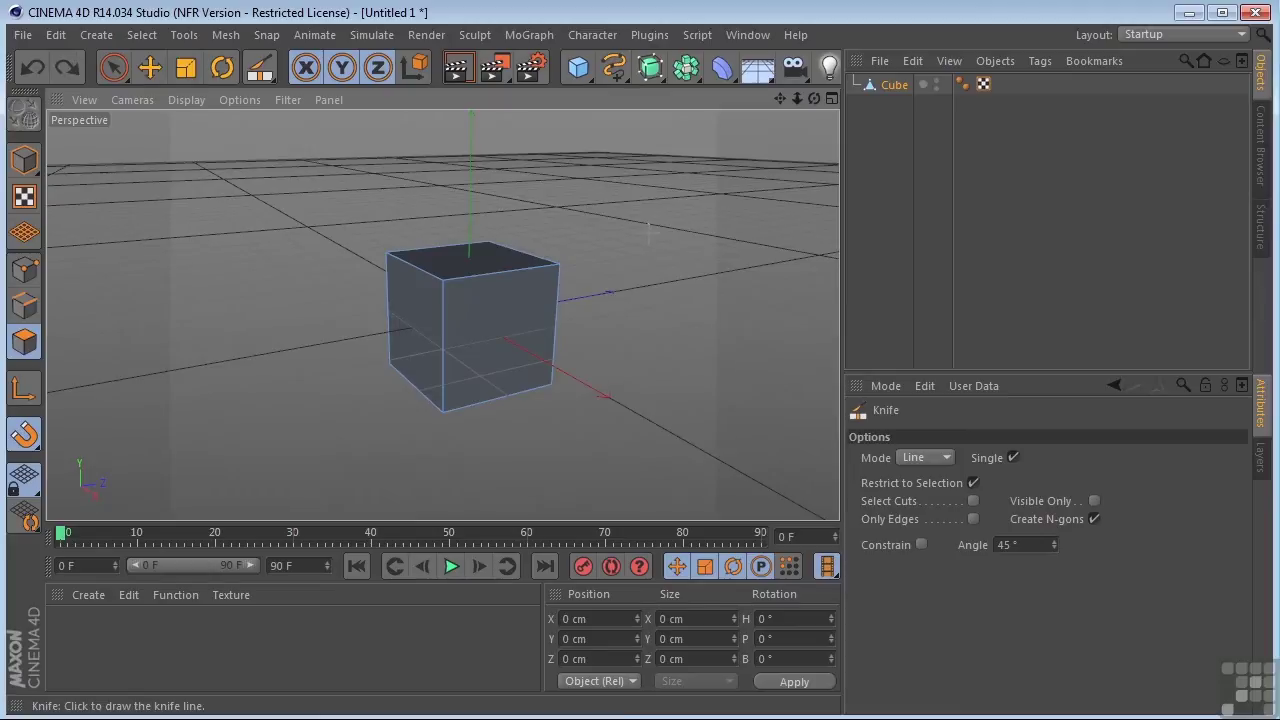
# Try a Knife line cut restricted to the selected +X side face of the cube, undoing it and clearing the selection.
pyautogui.click(118, 72)
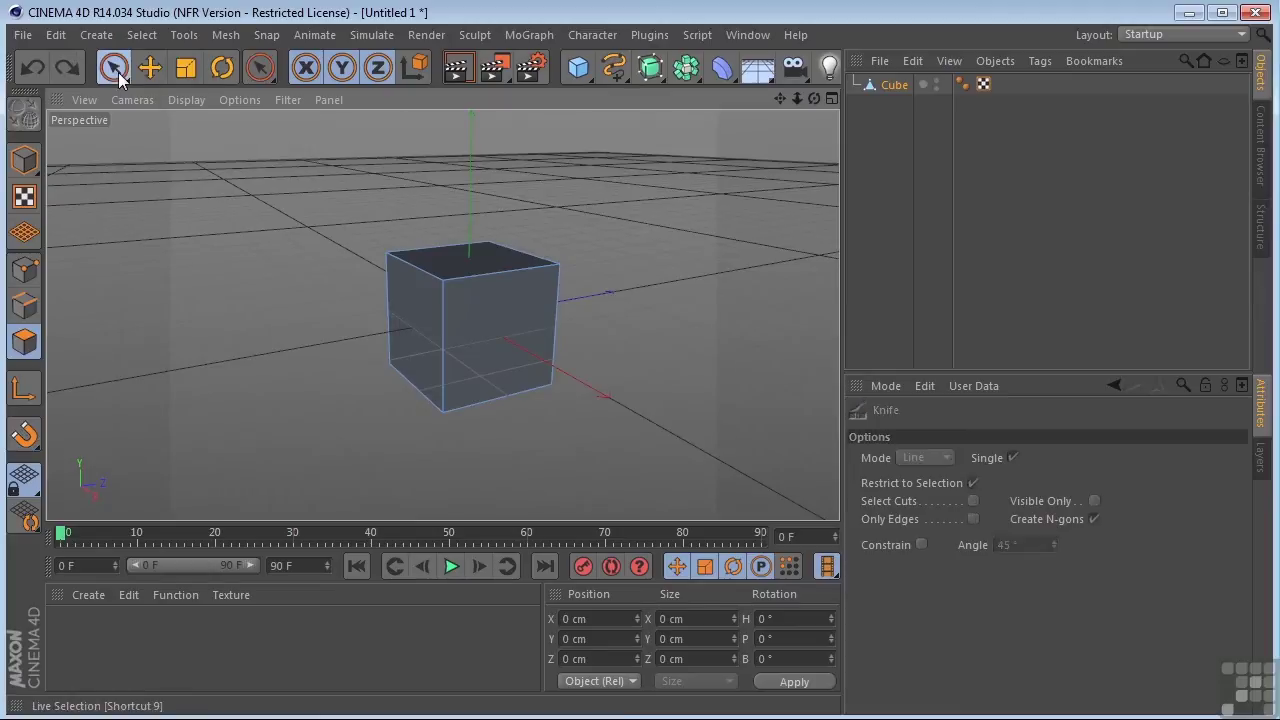
pyautogui.click(477, 337)
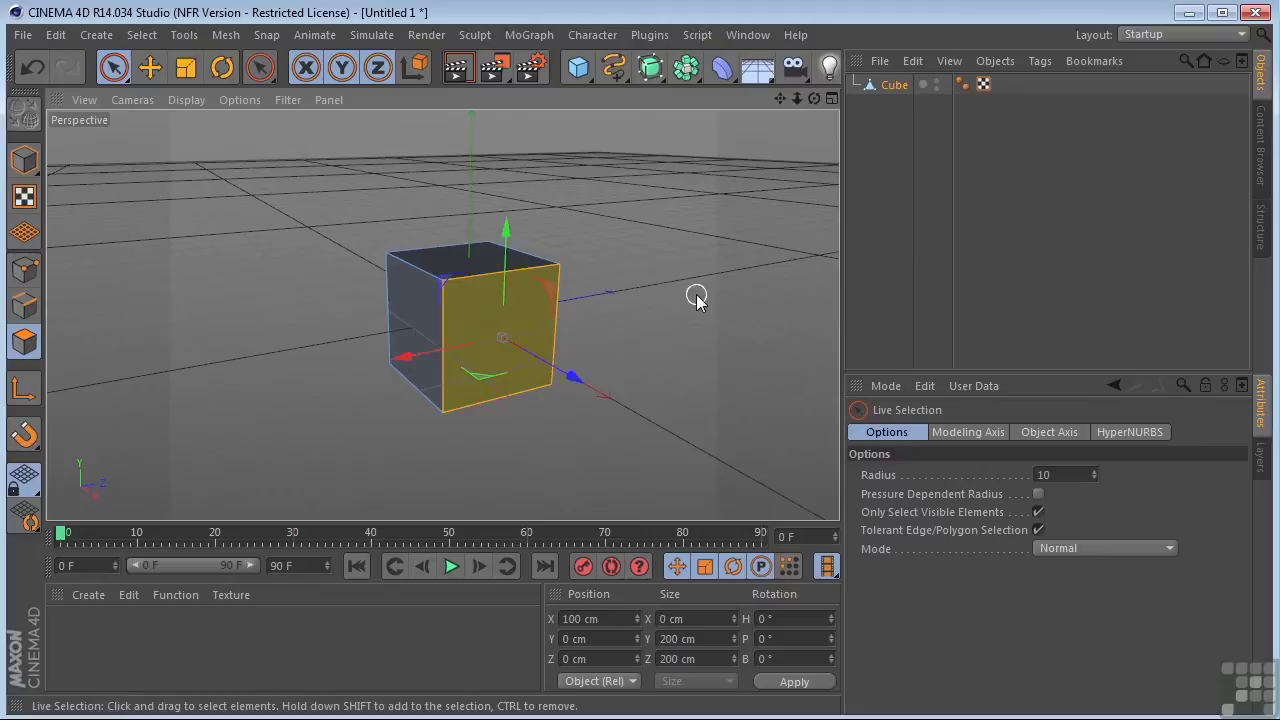
pyautogui.press('k')
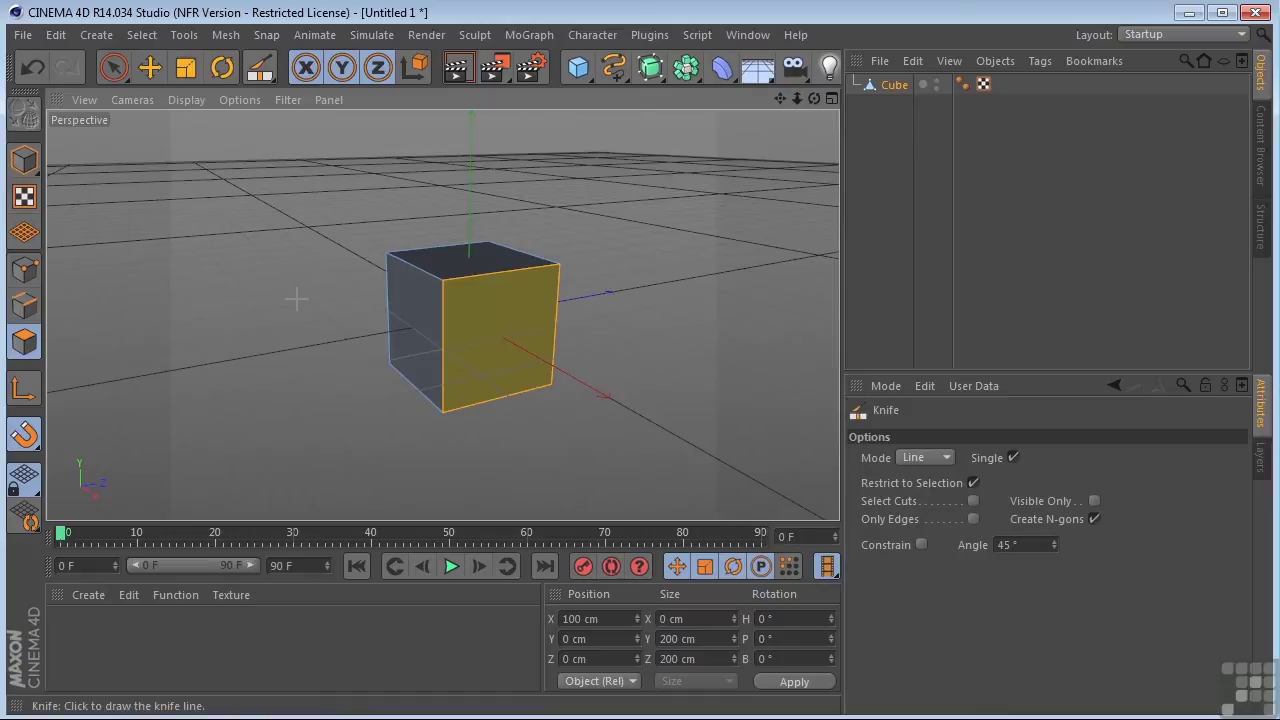
pyautogui.moveTo(296, 298); pyautogui.dragTo(657, 322)
pyautogui.moveTo(814, 98); pyautogui.dragTo(441, 314)
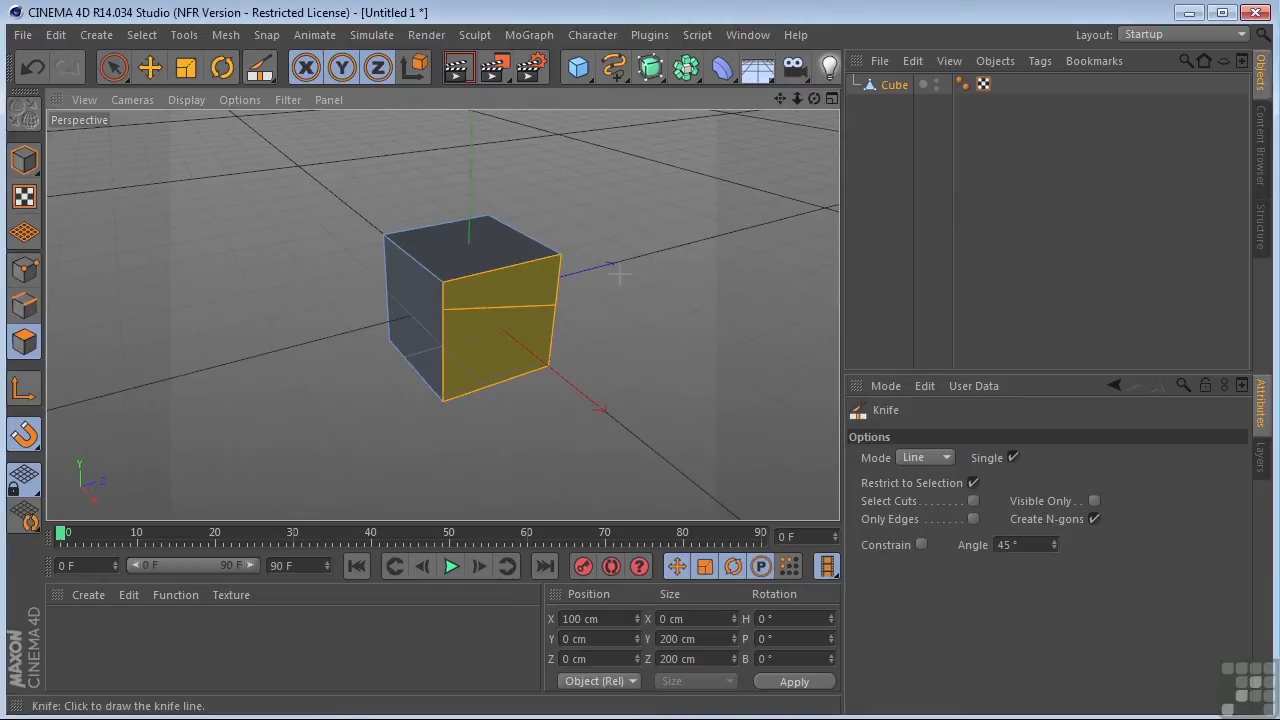
pyautogui.hotkey('ctrl', 'z')
pyautogui.click(113, 67)
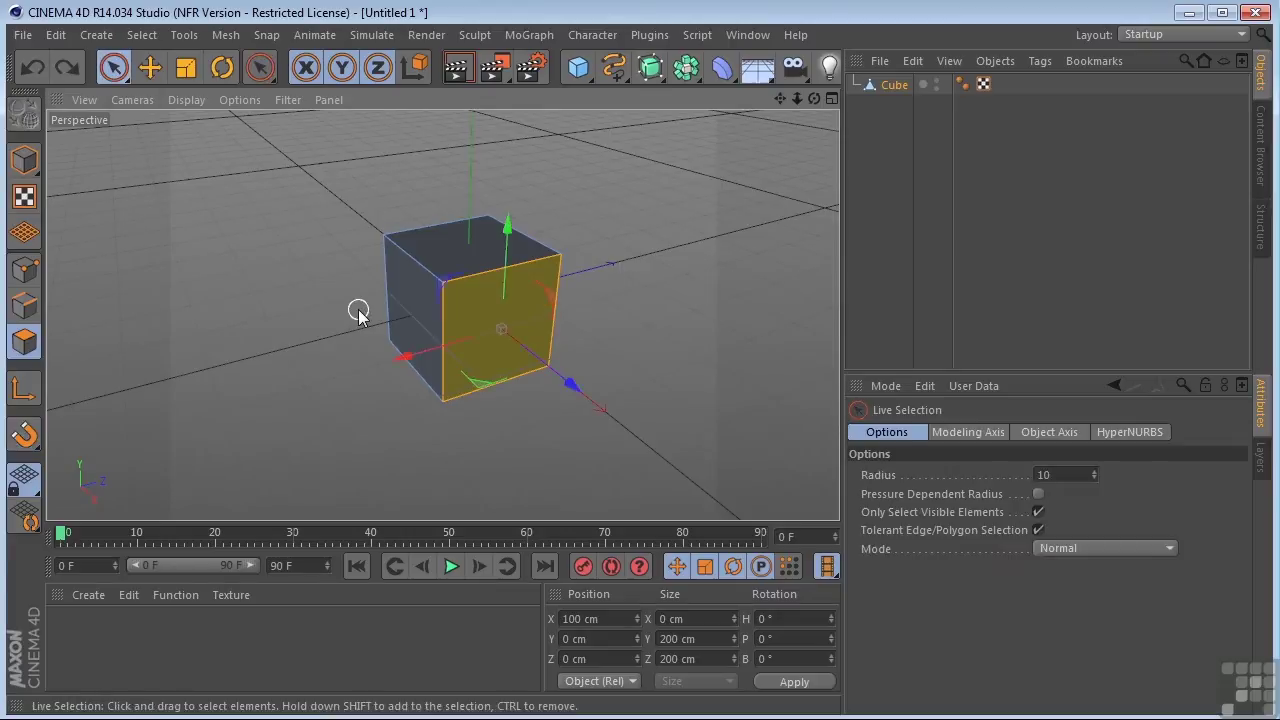
pyautogui.click(345, 318)
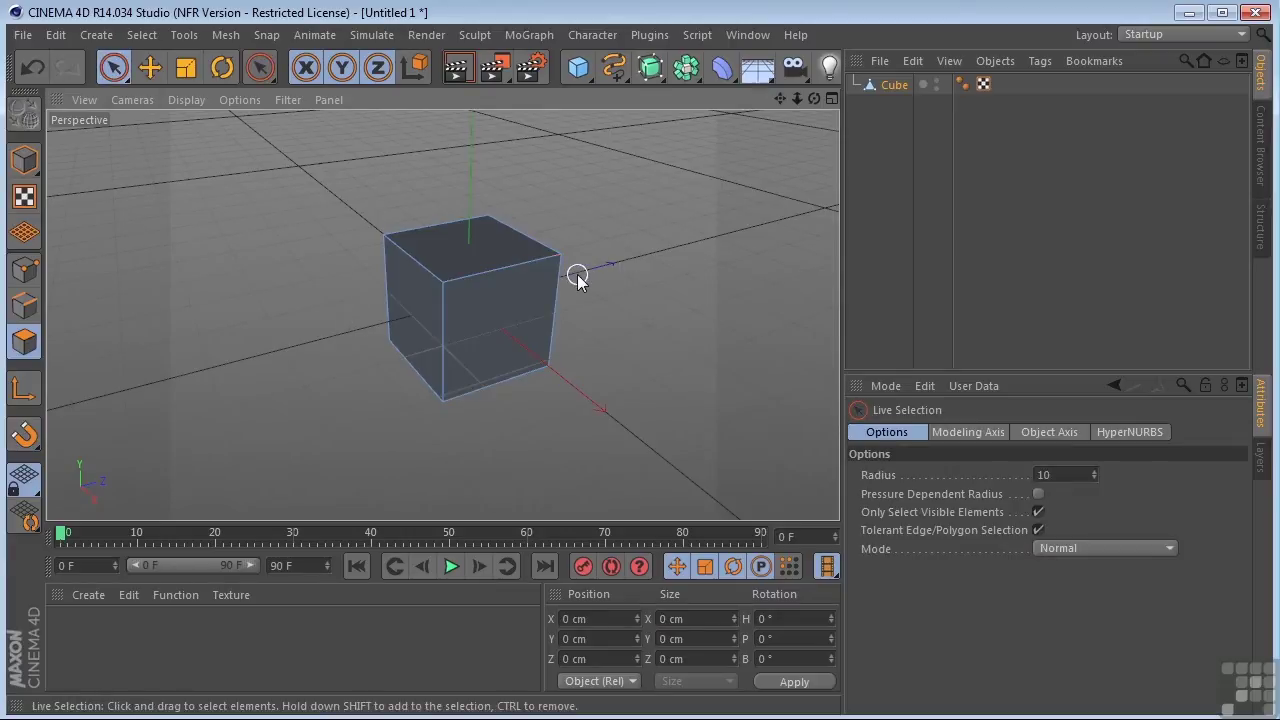
# Cut a four-sided hole into the upper-left quarter of the cube's front face, using the Knife in Hole mode in the Front view.
pyautogui.press('k')
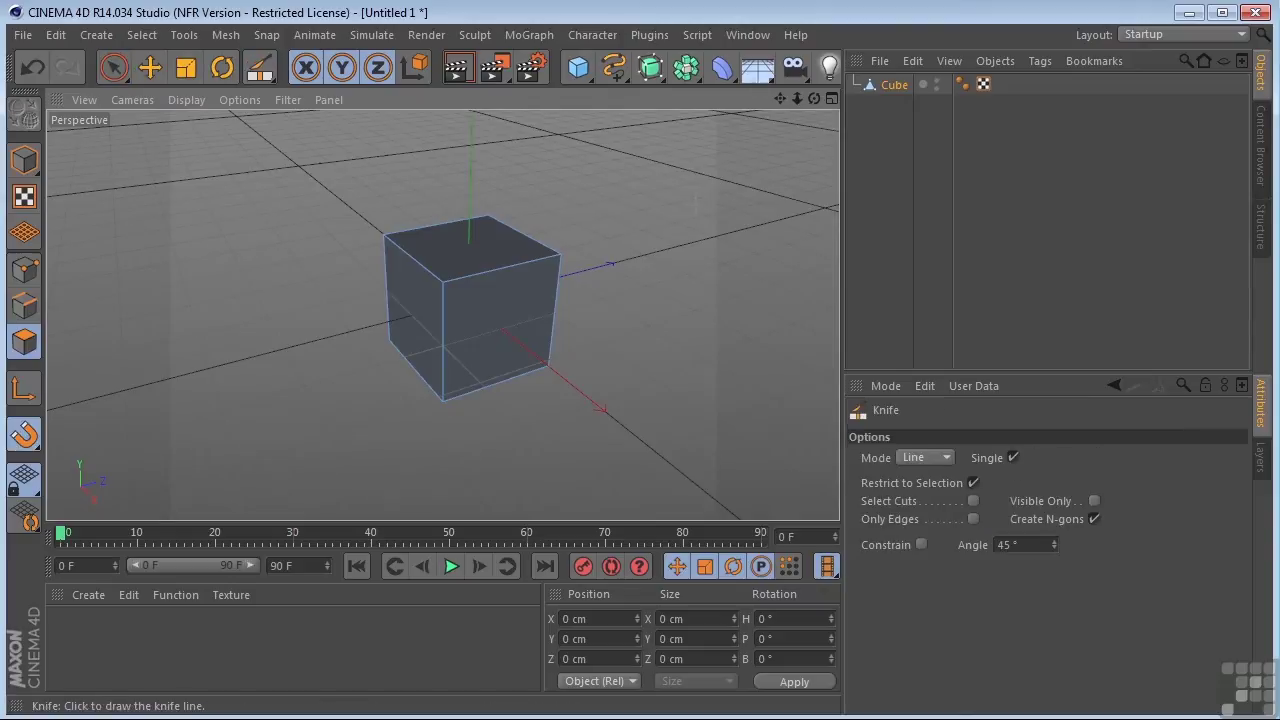
pyautogui.click(940, 457)
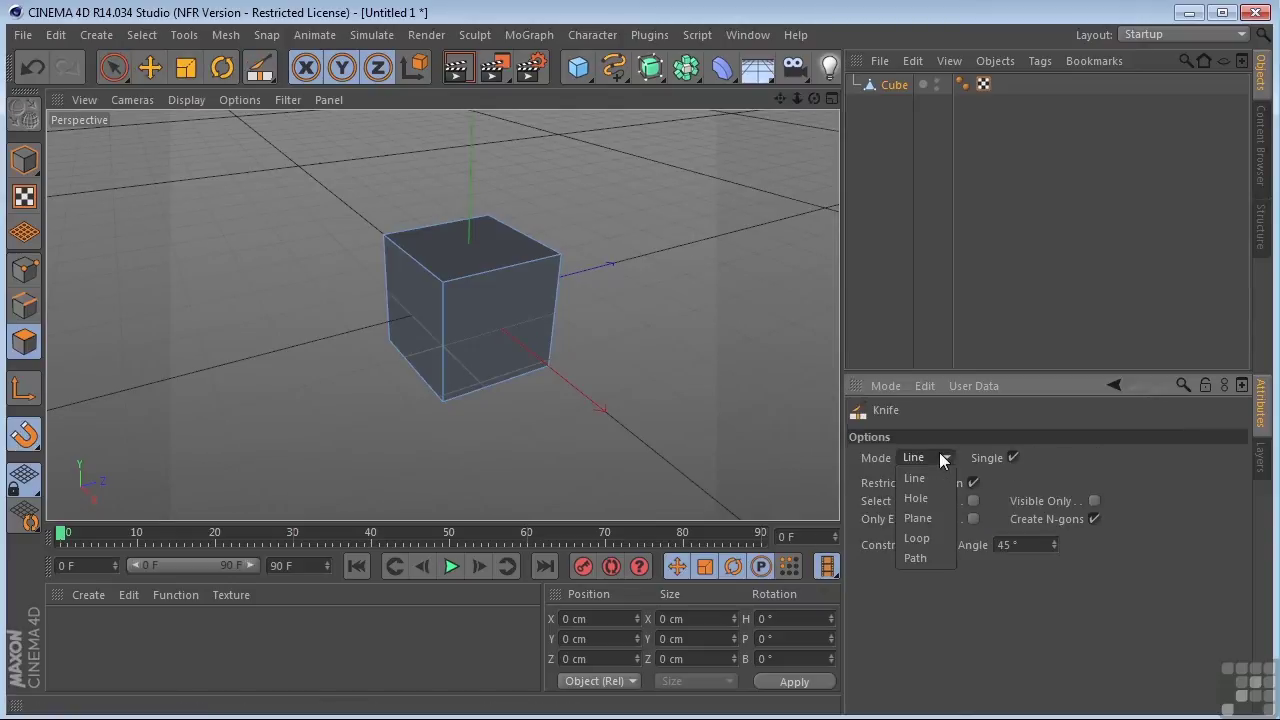
pyautogui.click(917, 498)
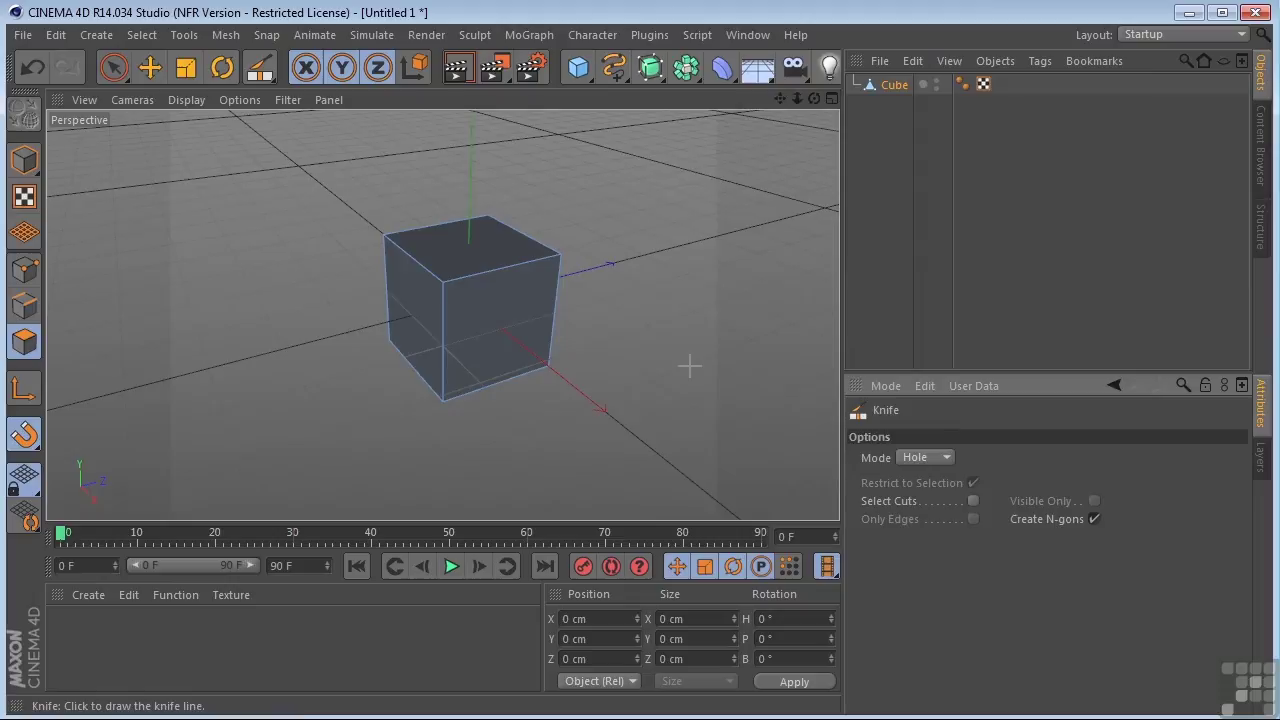
pyautogui.middleClick(626, 341)
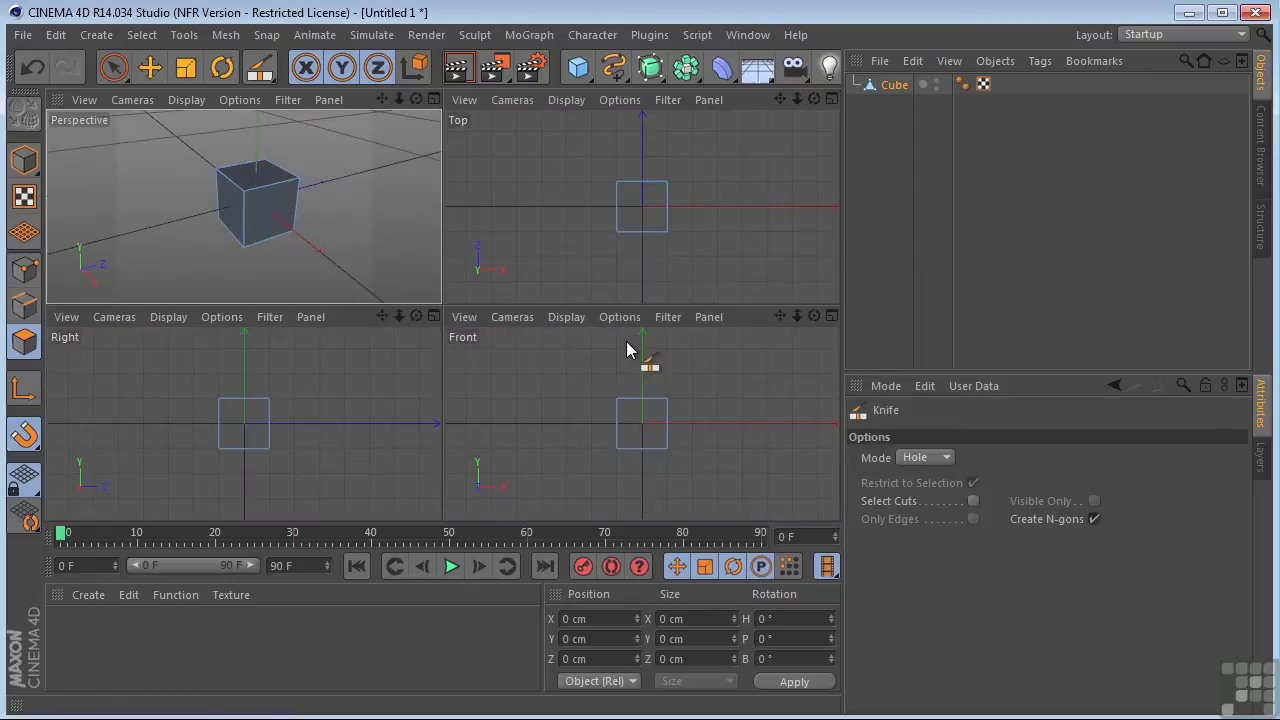
pyautogui.middleClick(623, 411)
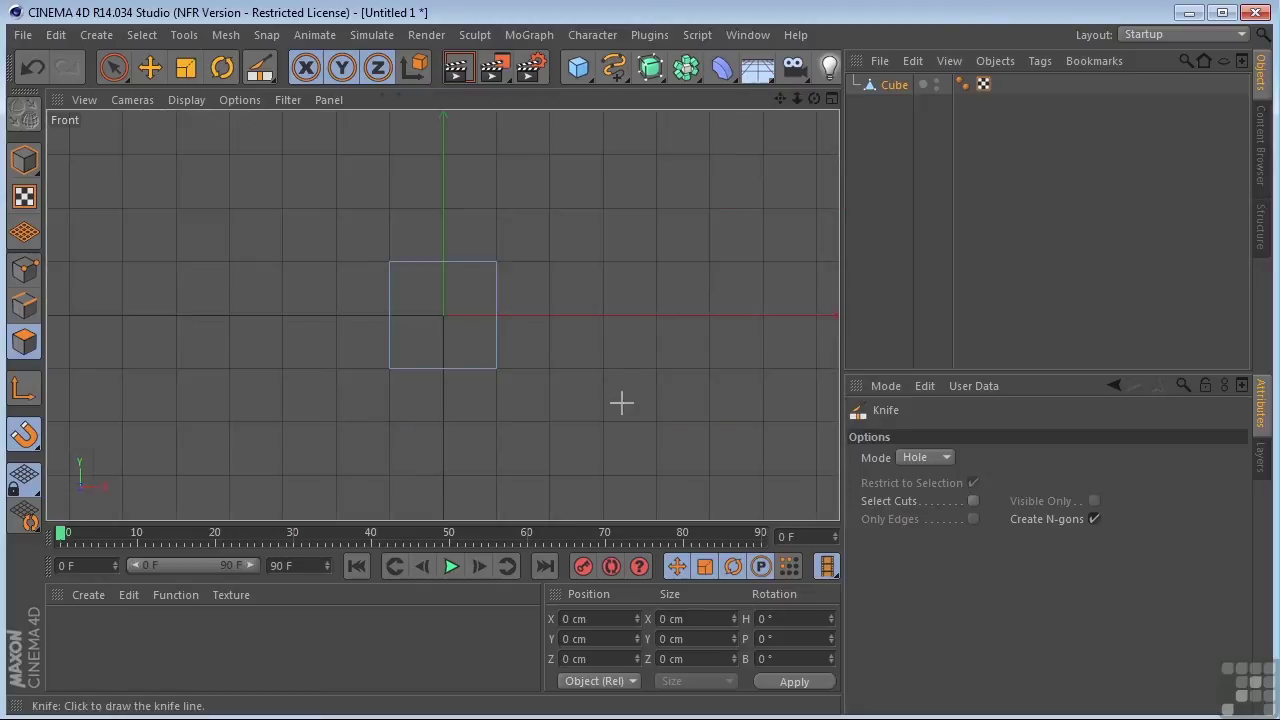
pyautogui.scroll(2, 598, 354)
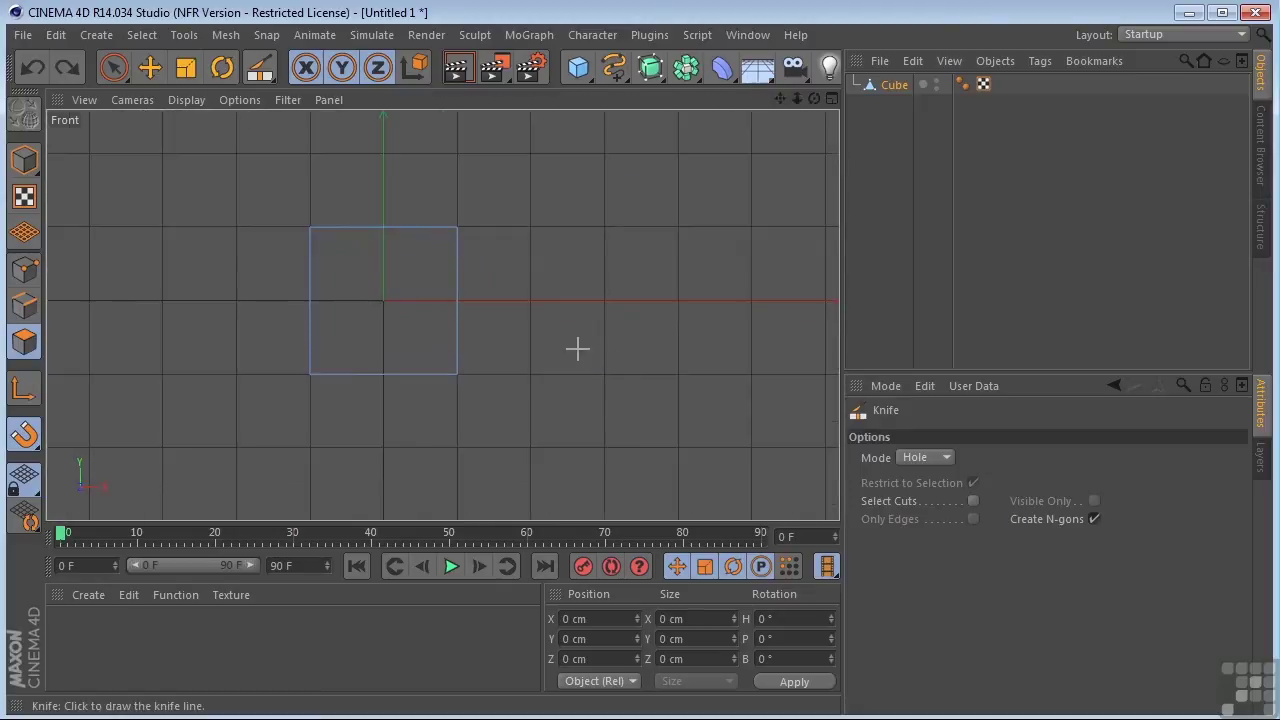
pyautogui.click(383, 301)
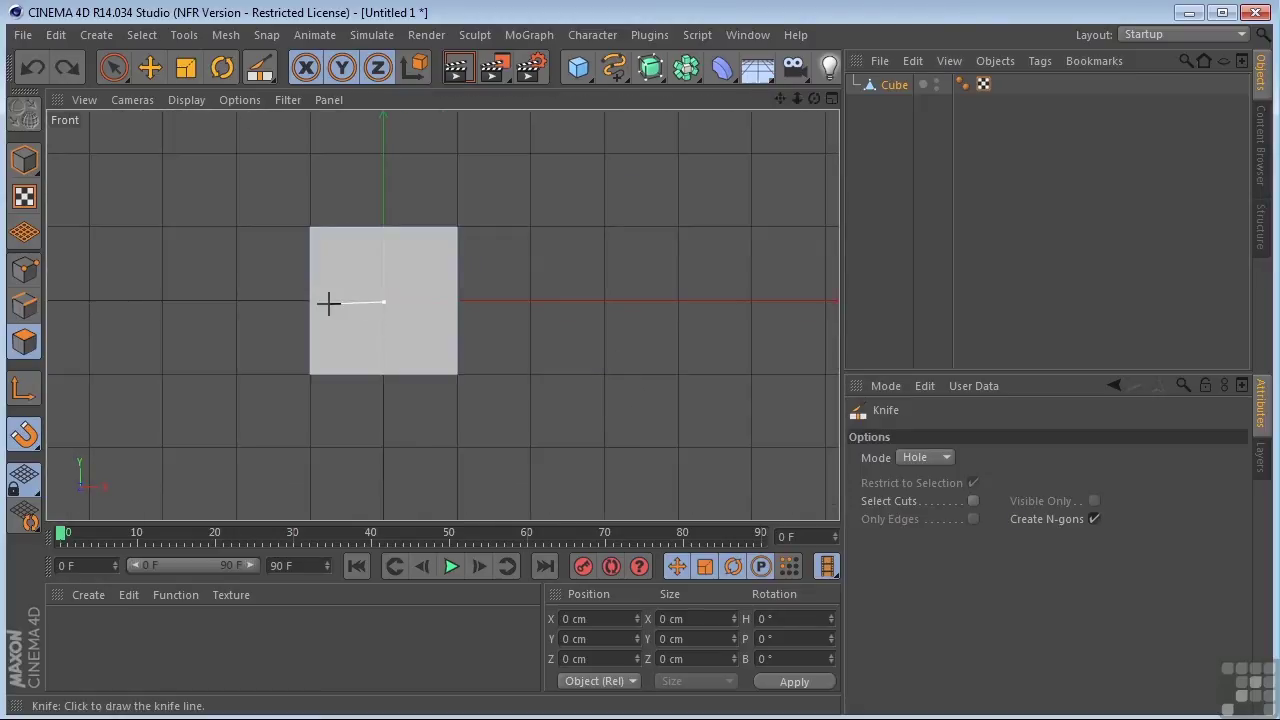
pyautogui.click(327, 303)
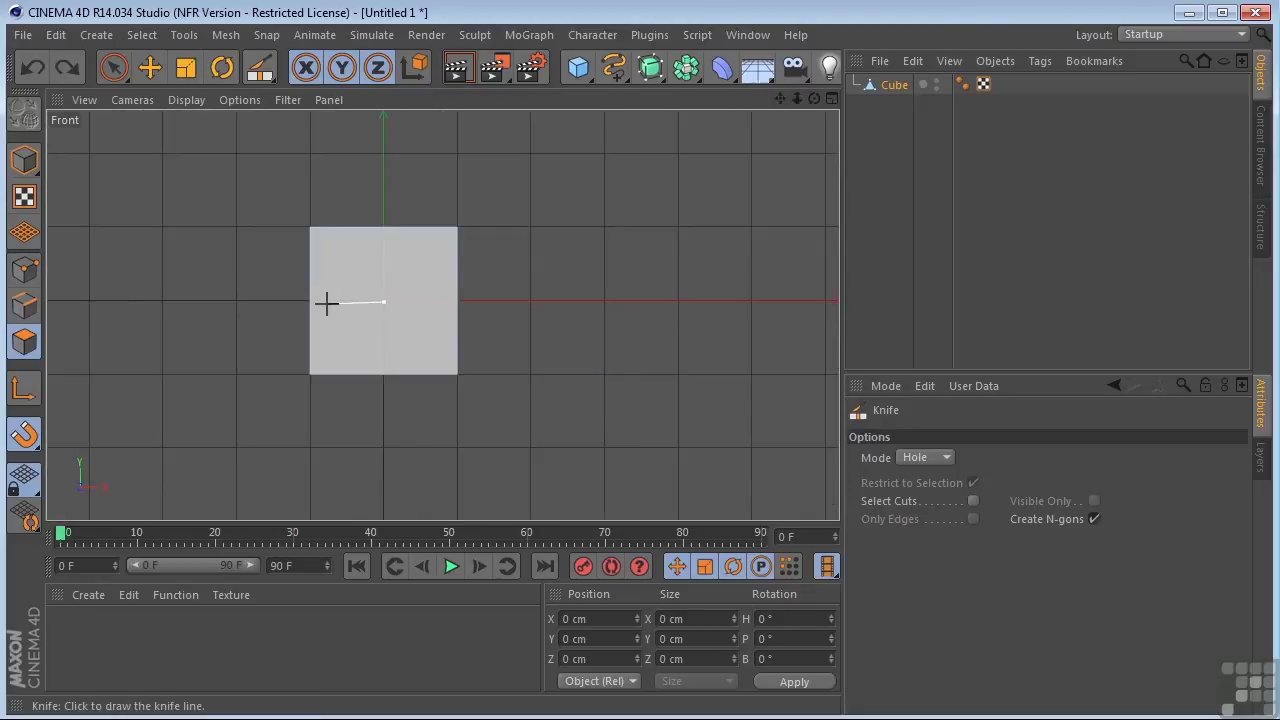
pyautogui.click(331, 251)
pyautogui.click(382, 249)
pyautogui.click(383, 301)
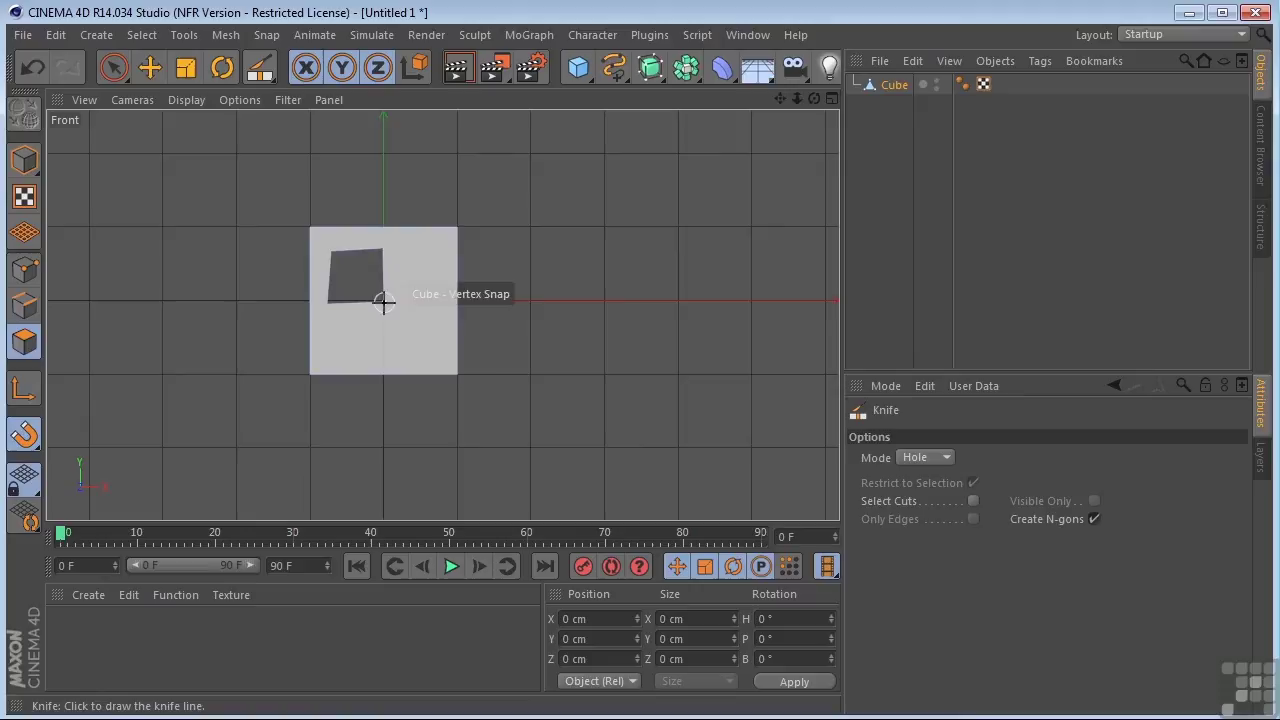
# Inspect the hole in the cube's front face in the Perspective view and undo it.
pyautogui.middleClick(610, 278)
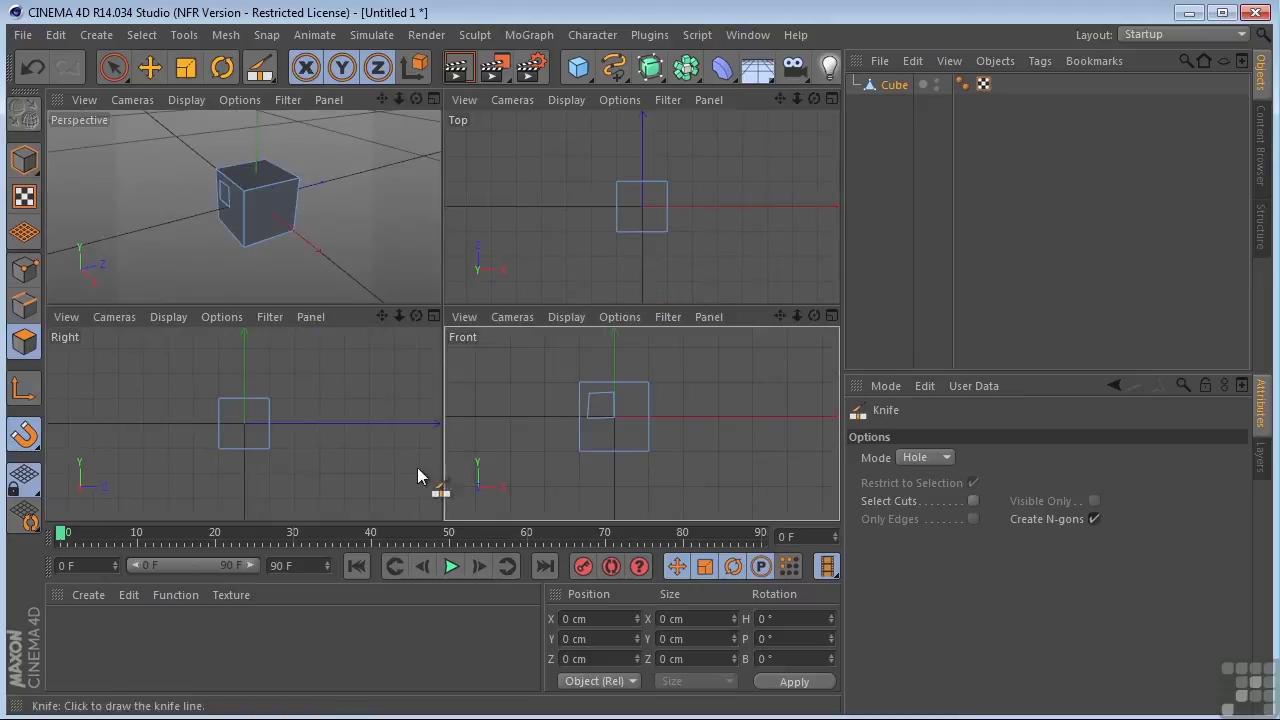
pyautogui.middleClick(355, 266)
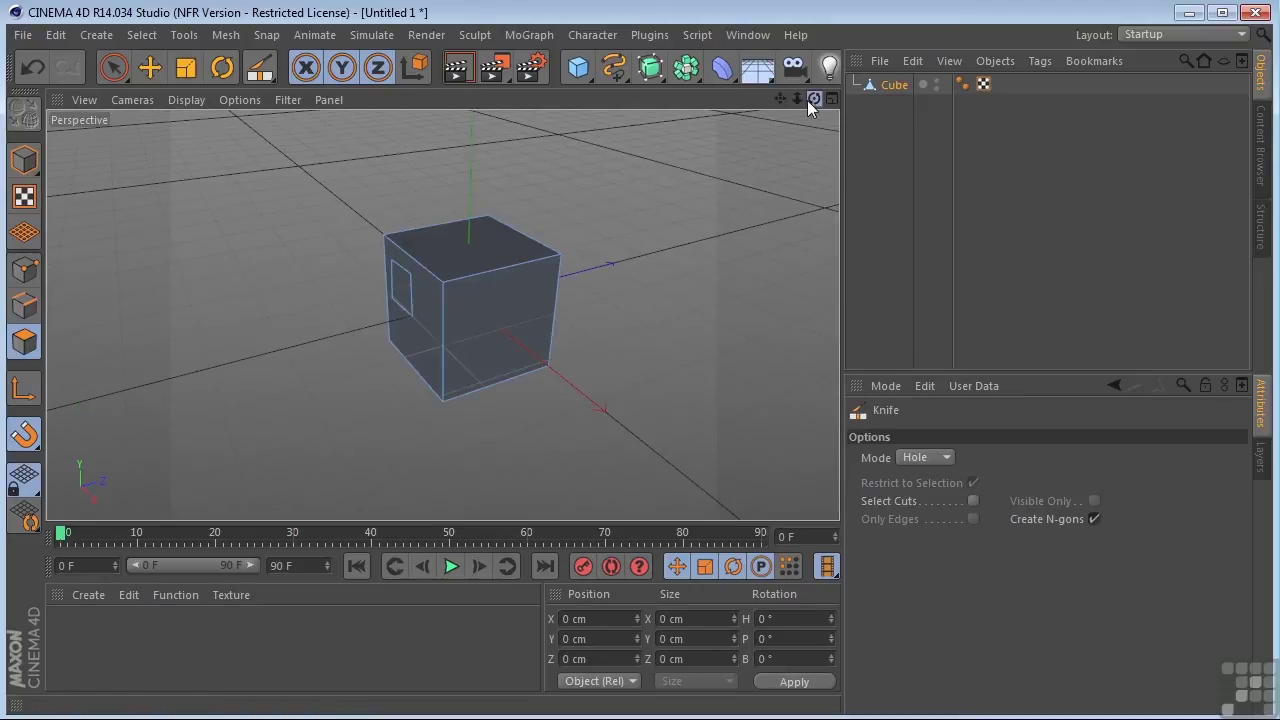
pyautogui.moveTo(814, 98); pyautogui.dragTo(792, 118)
pyautogui.keyDown('alt'); pyautogui.moveTo(442, 314); pyautogui.dragTo(442, 314); pyautogui.keyUp('alt')
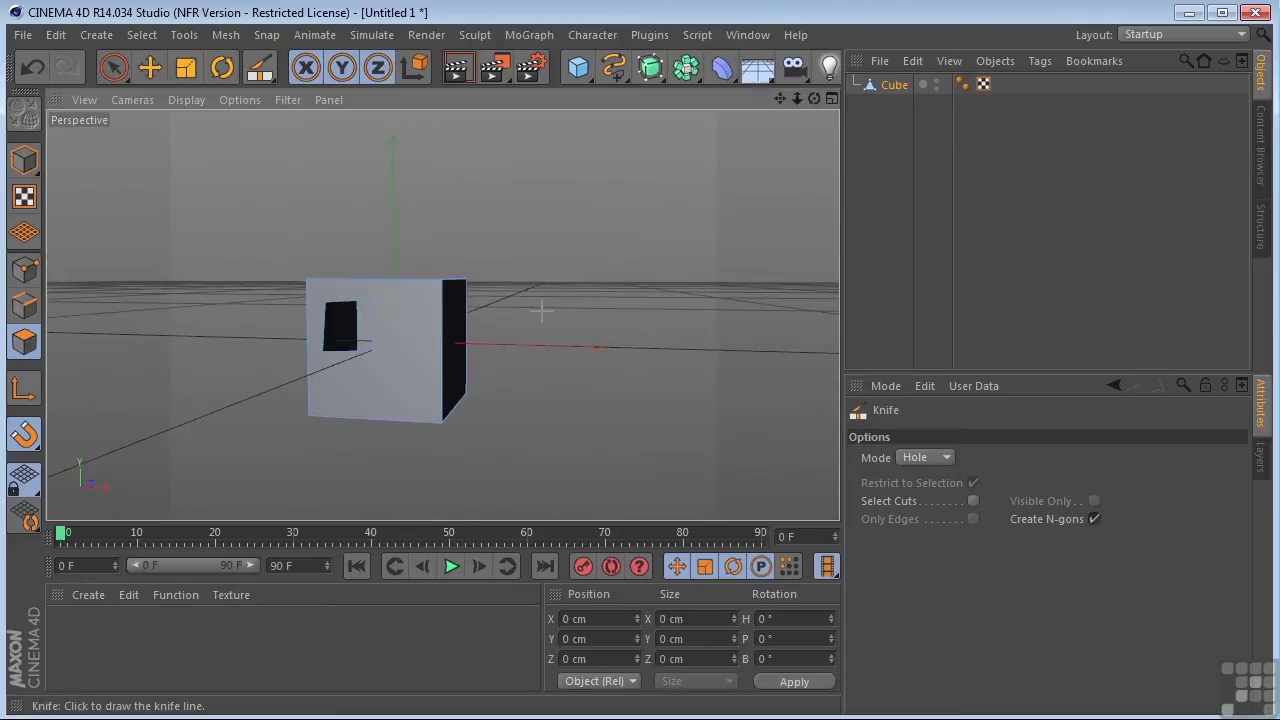
pyautogui.hotkey('ctrl', 'z')
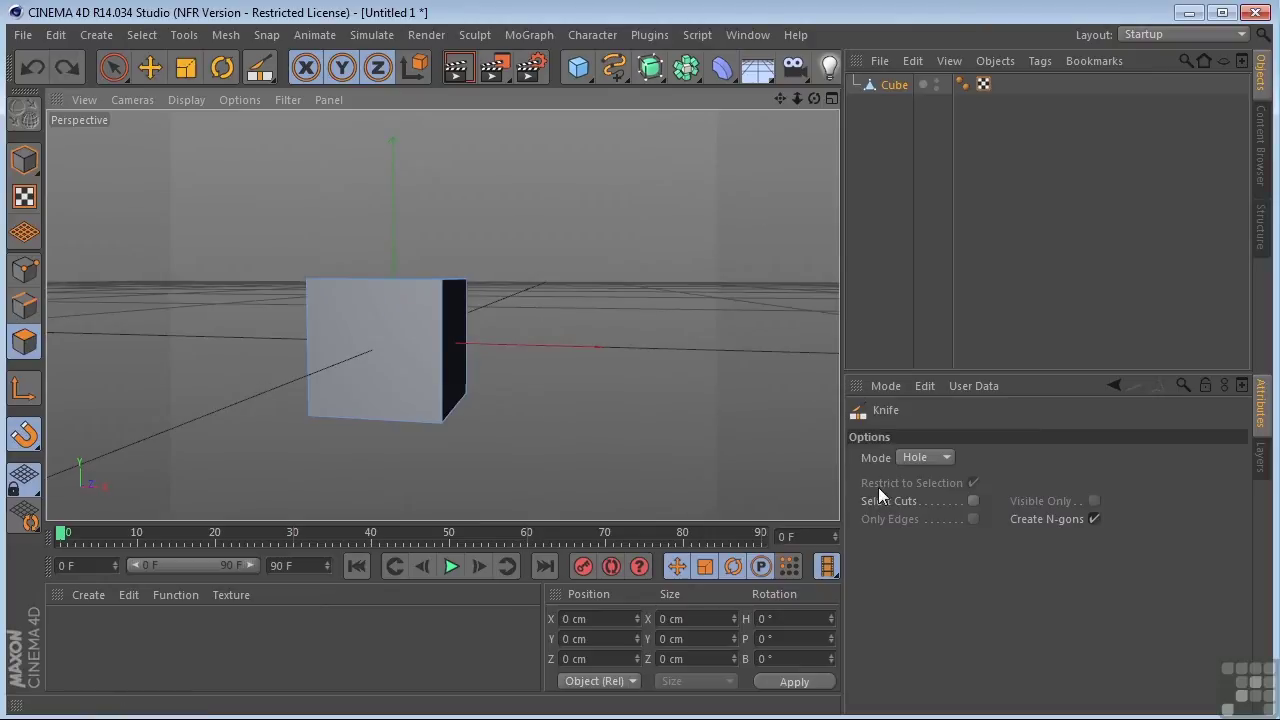
# Set the Knife to Plane mode and cut the cube along the local X-Y plane near its front and back faces.
pyautogui.click(922, 457)
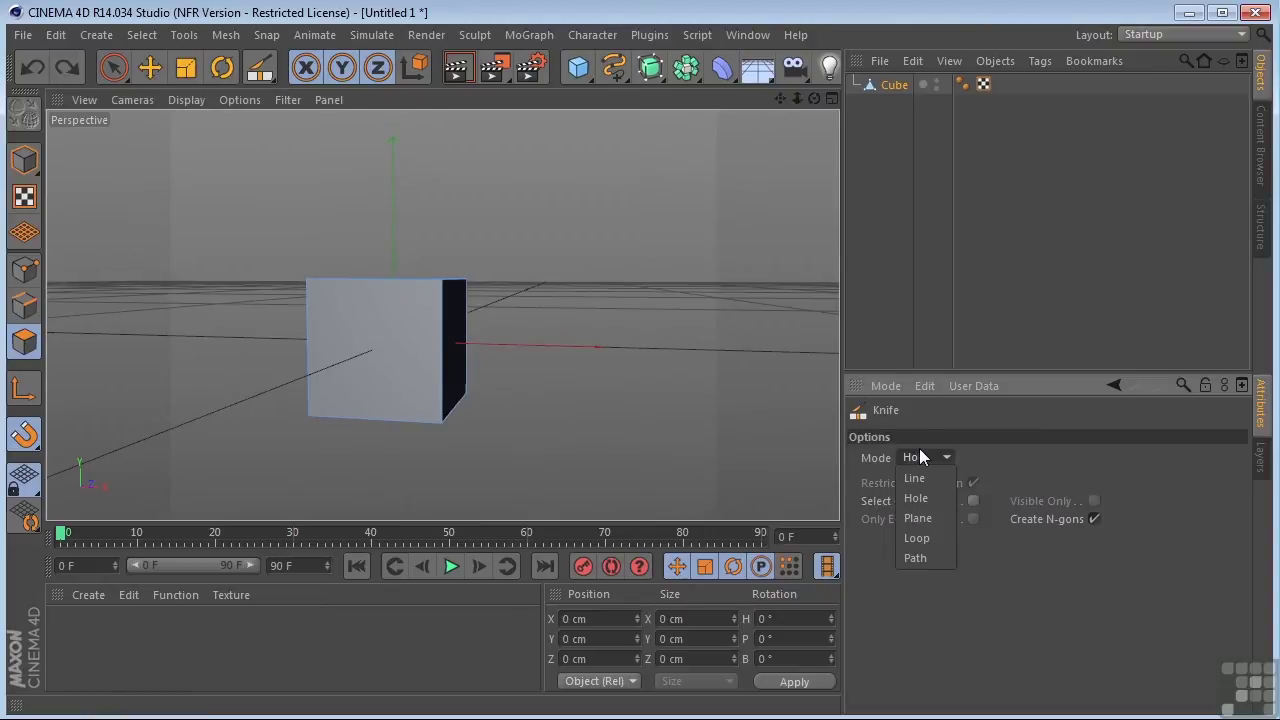
pyautogui.click(929, 517)
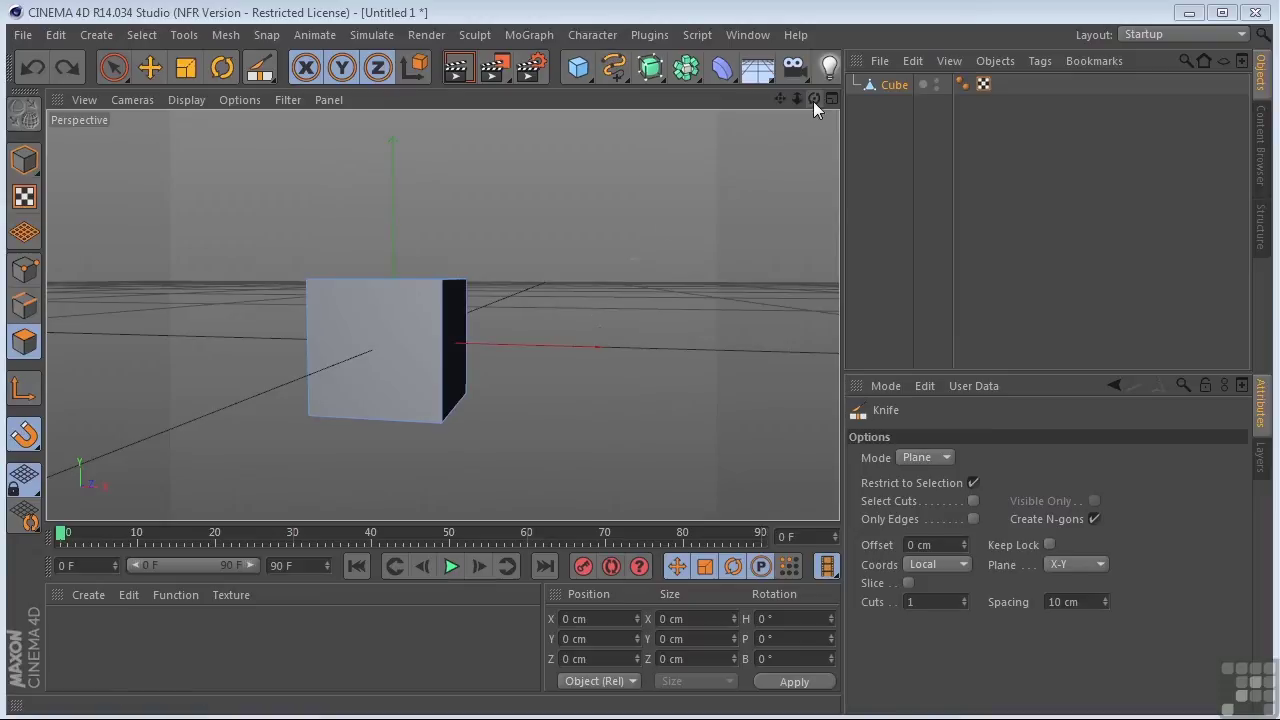
pyautogui.moveTo(813, 101); pyautogui.dragTo(910, 496)
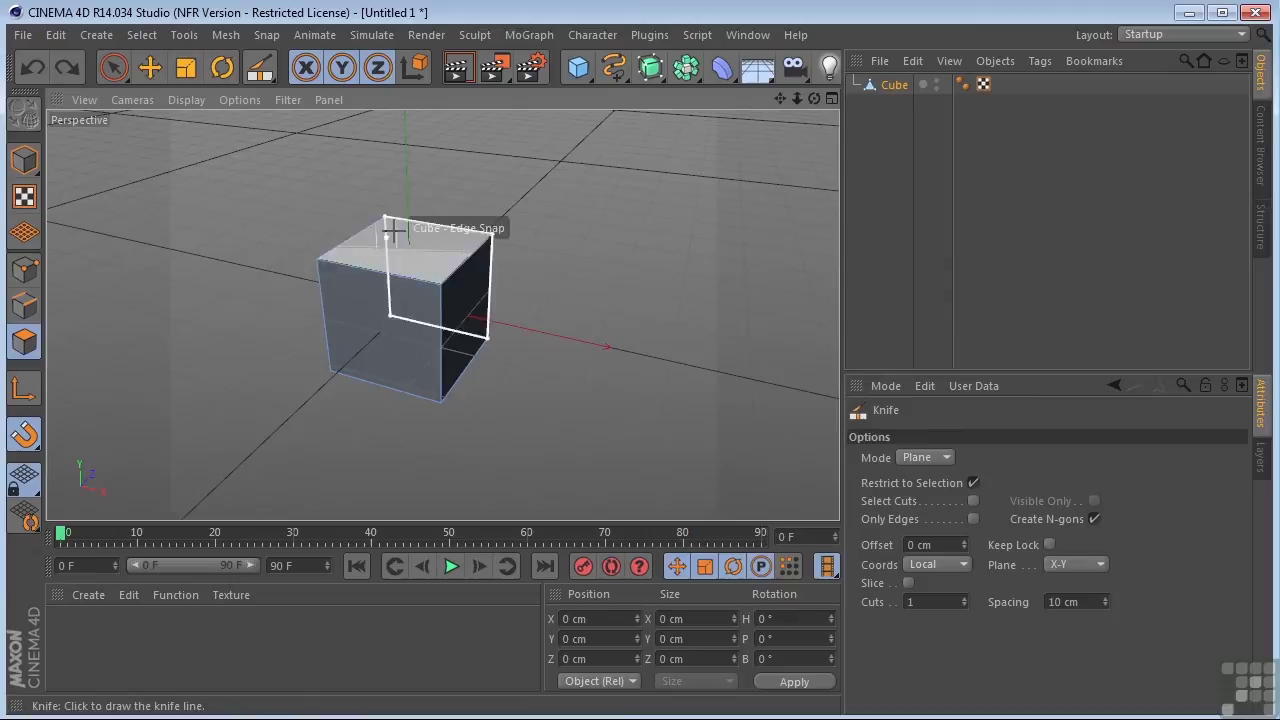
pyautogui.scroll(5, 486, 245)
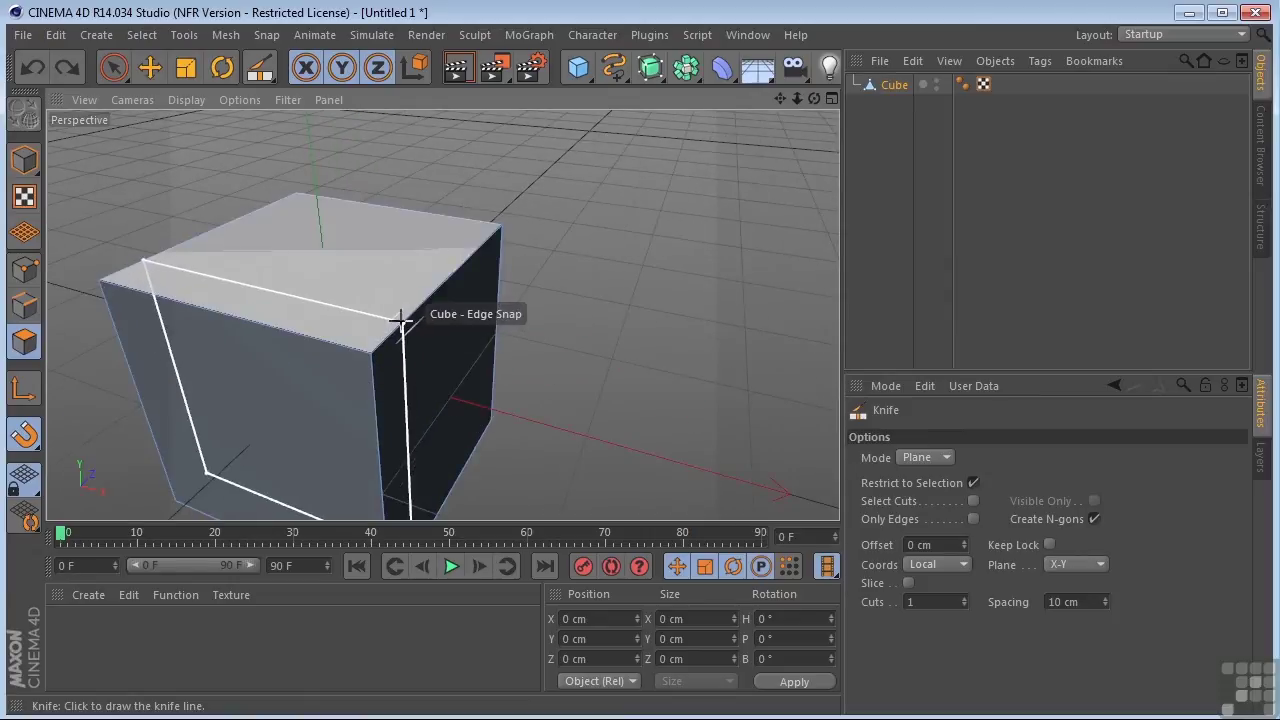
pyautogui.click(400, 320)
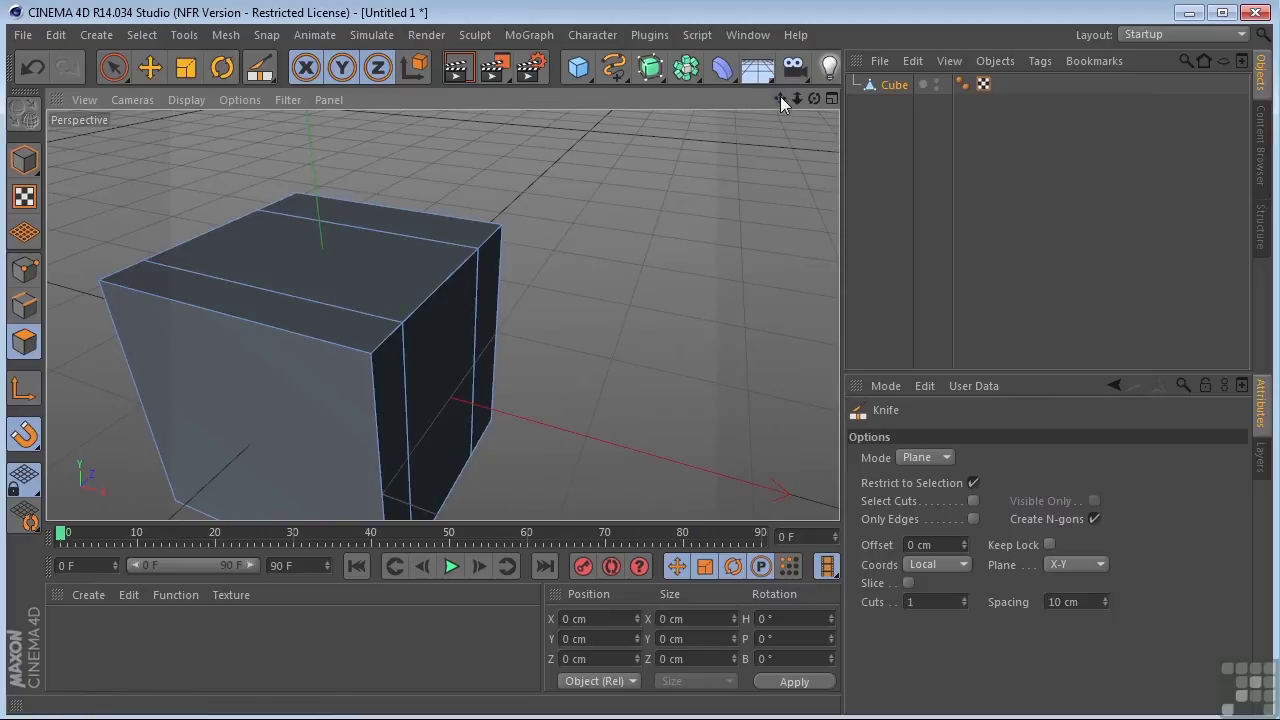
pyautogui.moveTo(814, 98); pyautogui.dragTo(760, 100)
pyautogui.keyDown('alt'); pyautogui.moveTo(520, 310); pyautogui.dragTo(442, 314); pyautogui.keyUp('alt')
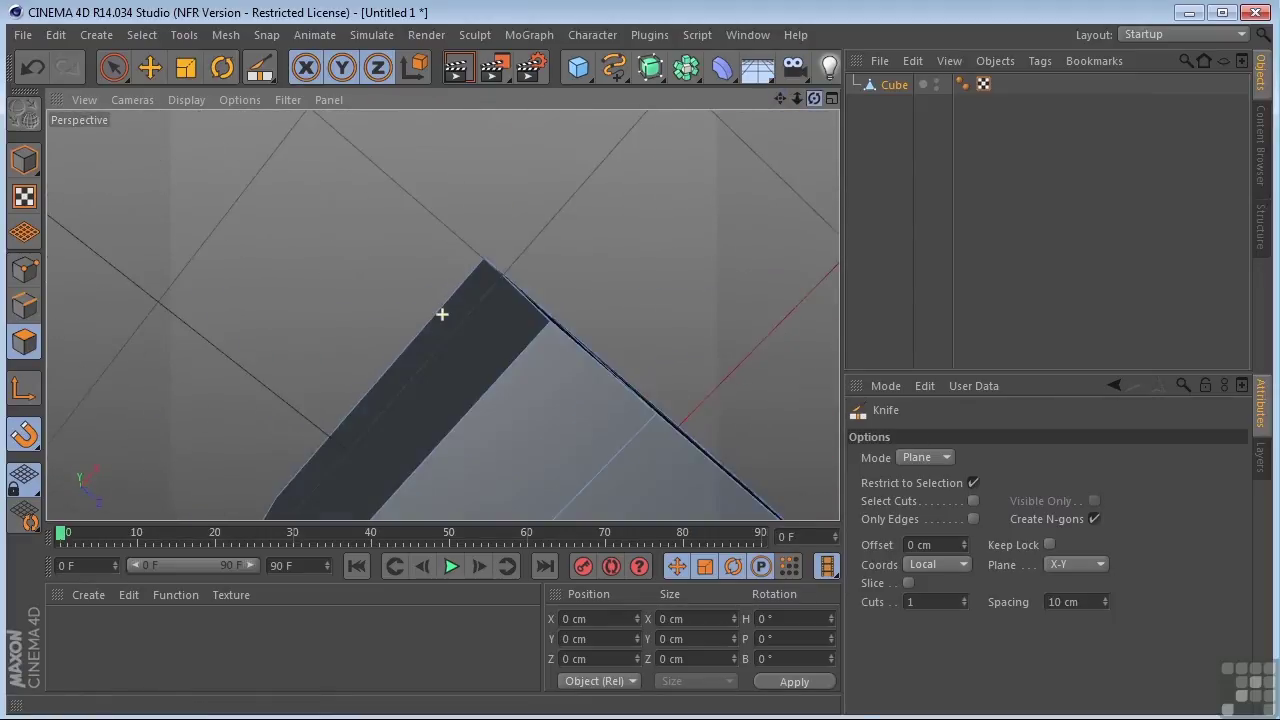
# Inspect the X-Y plane cuts from several sides of the cube and undo them.
pyautogui.hotkey('ctrl', 'shift', 'z')
pyautogui.hotkey('ctrl', 'shift', 'z')
pyautogui.hotkey('ctrl', 'shift', 'z')
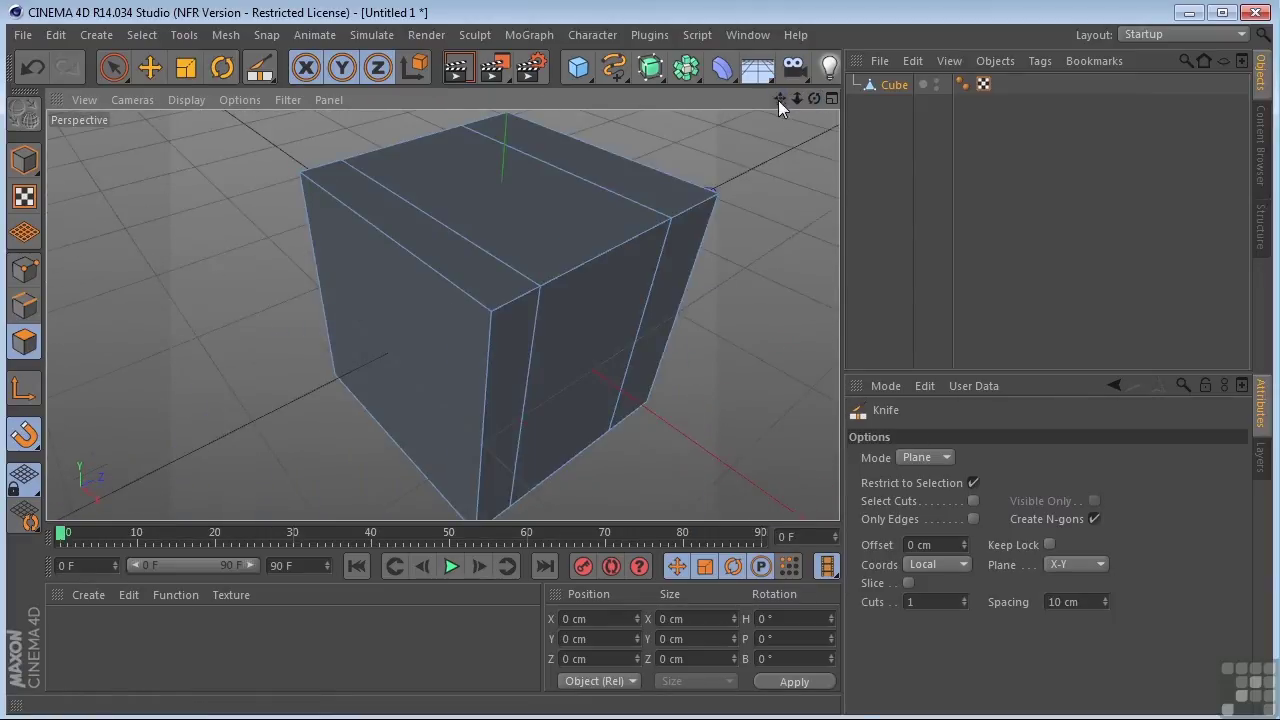
pyautogui.moveTo(780, 100); pyautogui.dragTo(838, 103)
pyautogui.hotkey('ctrl', 'shift', 'z')
pyautogui.hotkey('ctrl', 'shift', 'z')
pyautogui.hotkey('ctrl', 'shift', 'z')
pyautogui.hotkey('ctrl', 'shift', 'z')
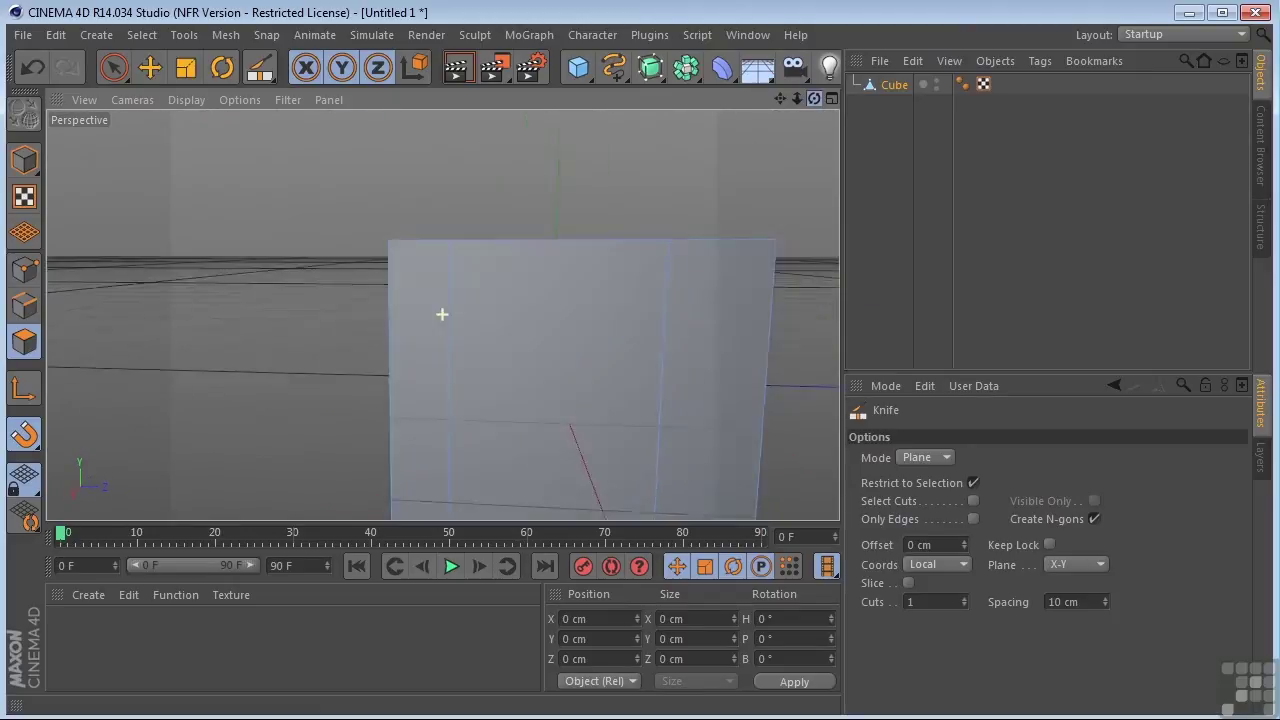
pyautogui.hotkey('ctrl', 'shift', 'z')
pyautogui.hotkey('ctrl', 'shift', 'z')
pyautogui.hotkey('ctrl', 'shift', 'z')
pyautogui.hotkey('ctrl', 'shift', 'z')
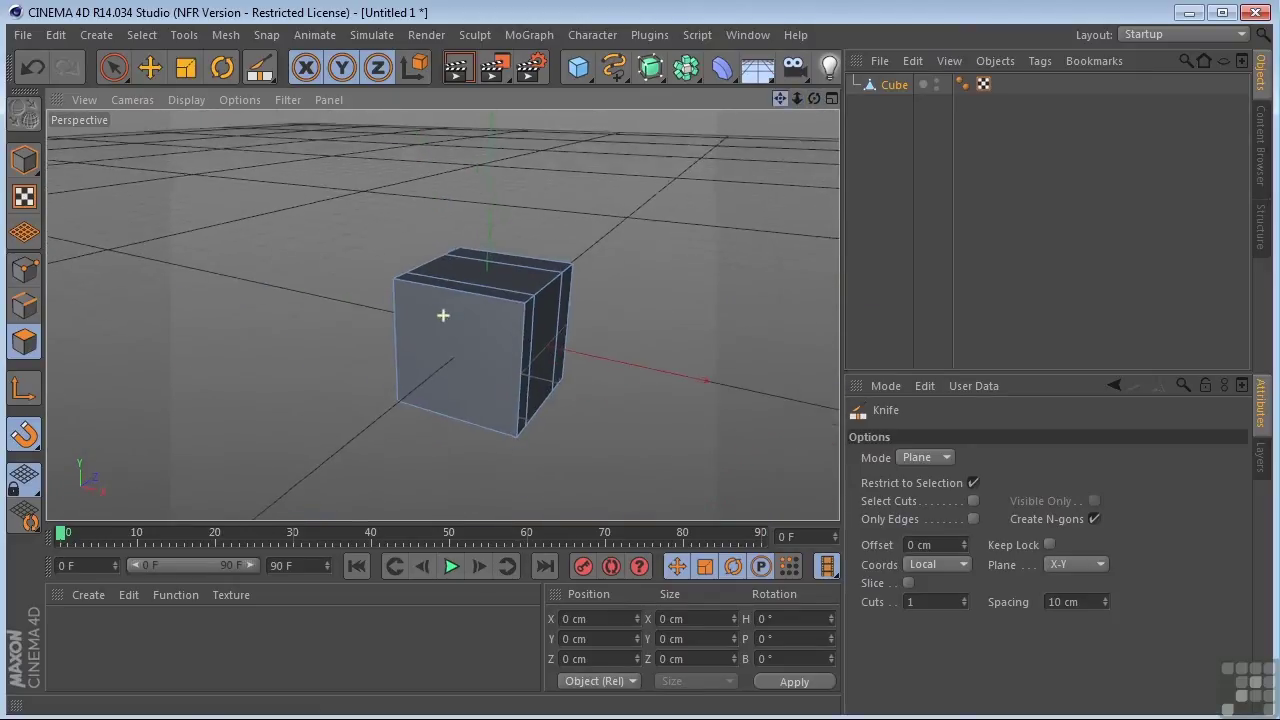
pyautogui.hotkey('ctrl', 'z')
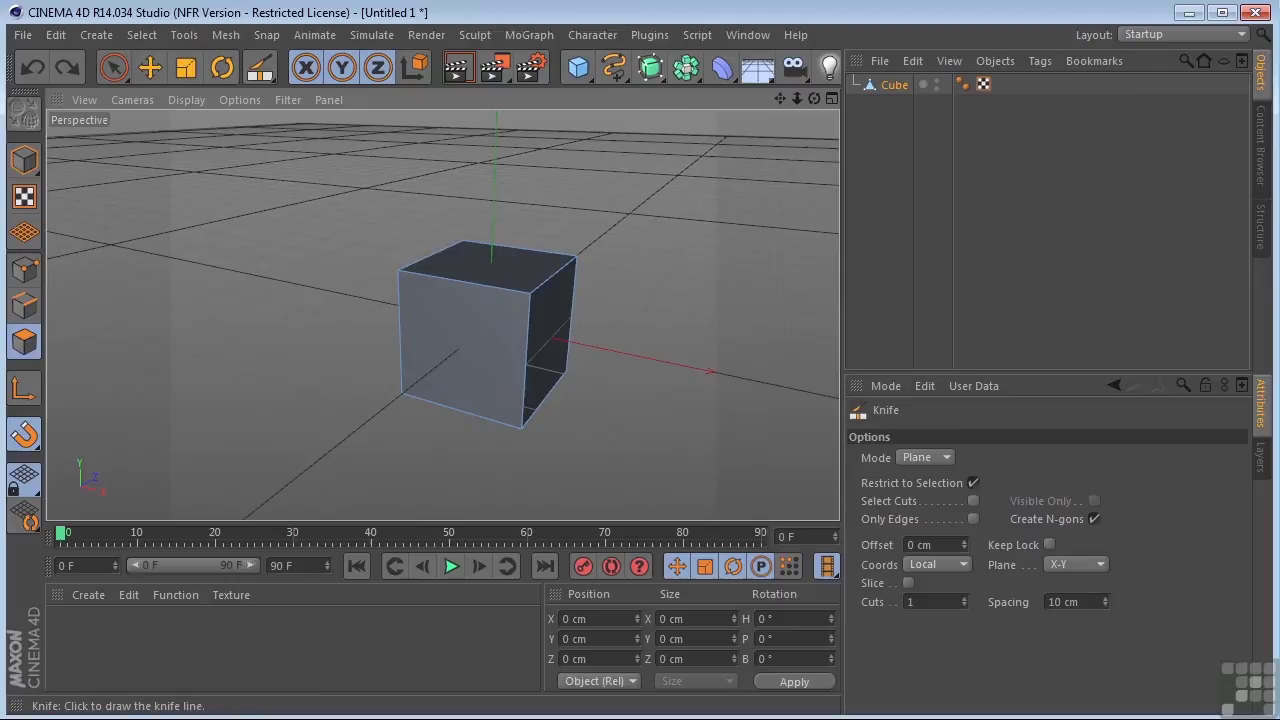
# Set the Knife's number of cuts to 20, slice the cube along the X-Y plane, inspect the slices and undo them.
pyautogui.click(940, 602)
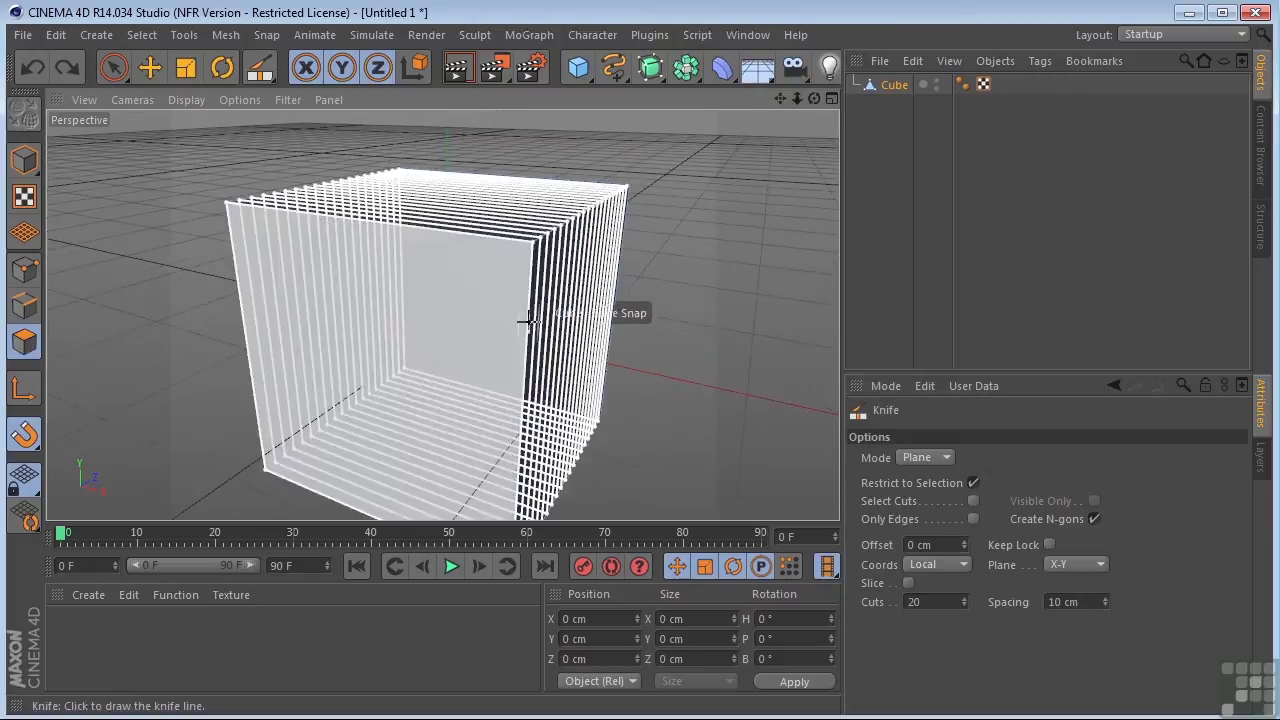
pyautogui.click(533, 238)
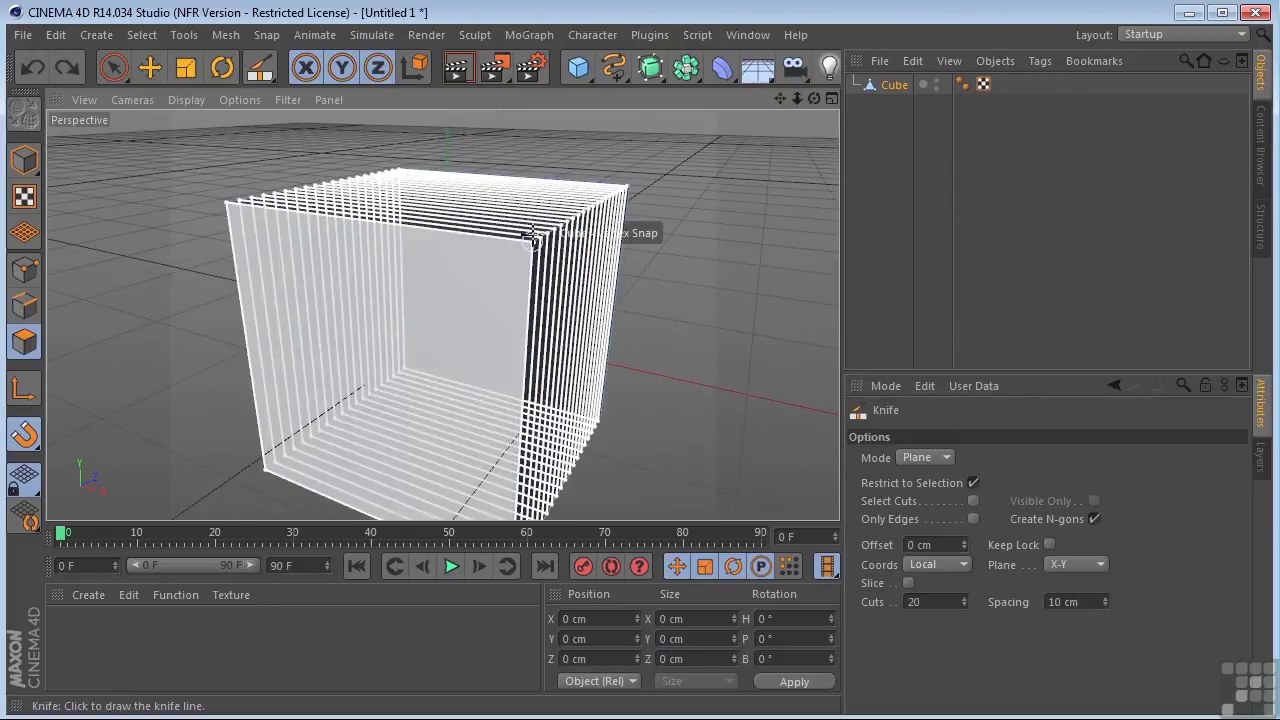
pyautogui.moveTo(814, 98); pyautogui.dragTo(442, 314)
pyautogui.moveTo(796, 96); pyautogui.dragTo(443, 314)
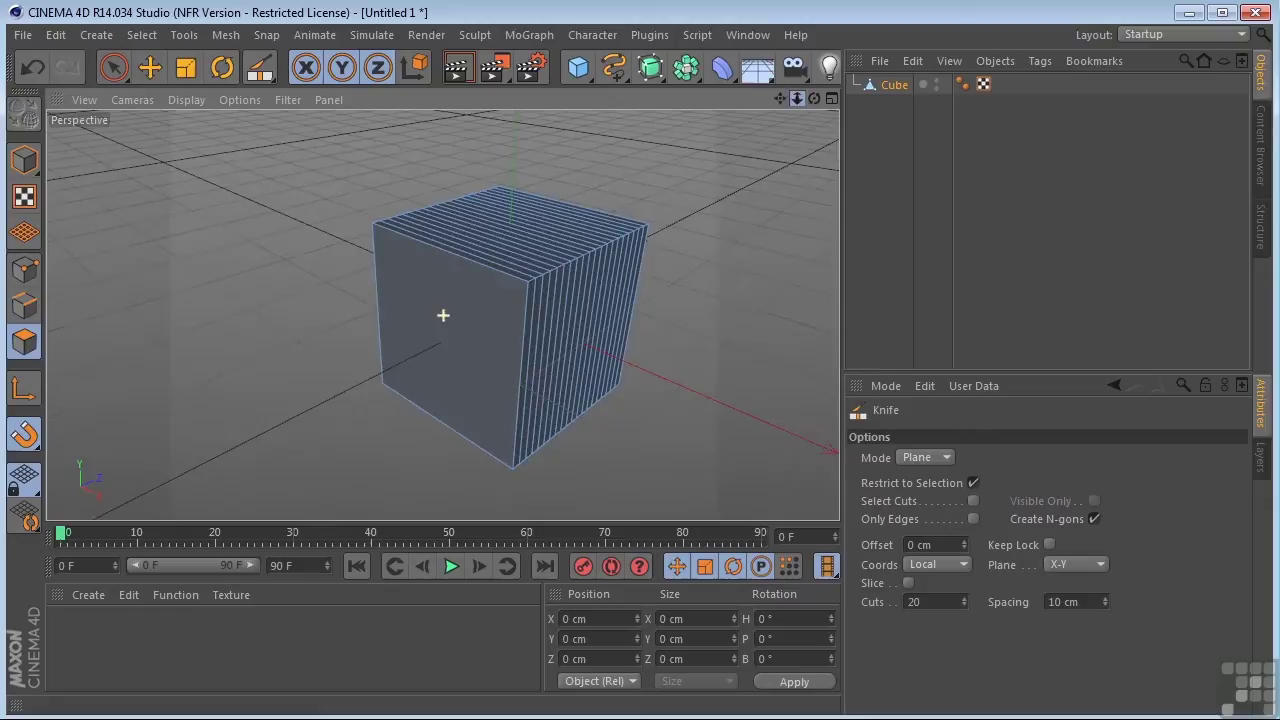
pyautogui.hotkey('ctrl', 'z')
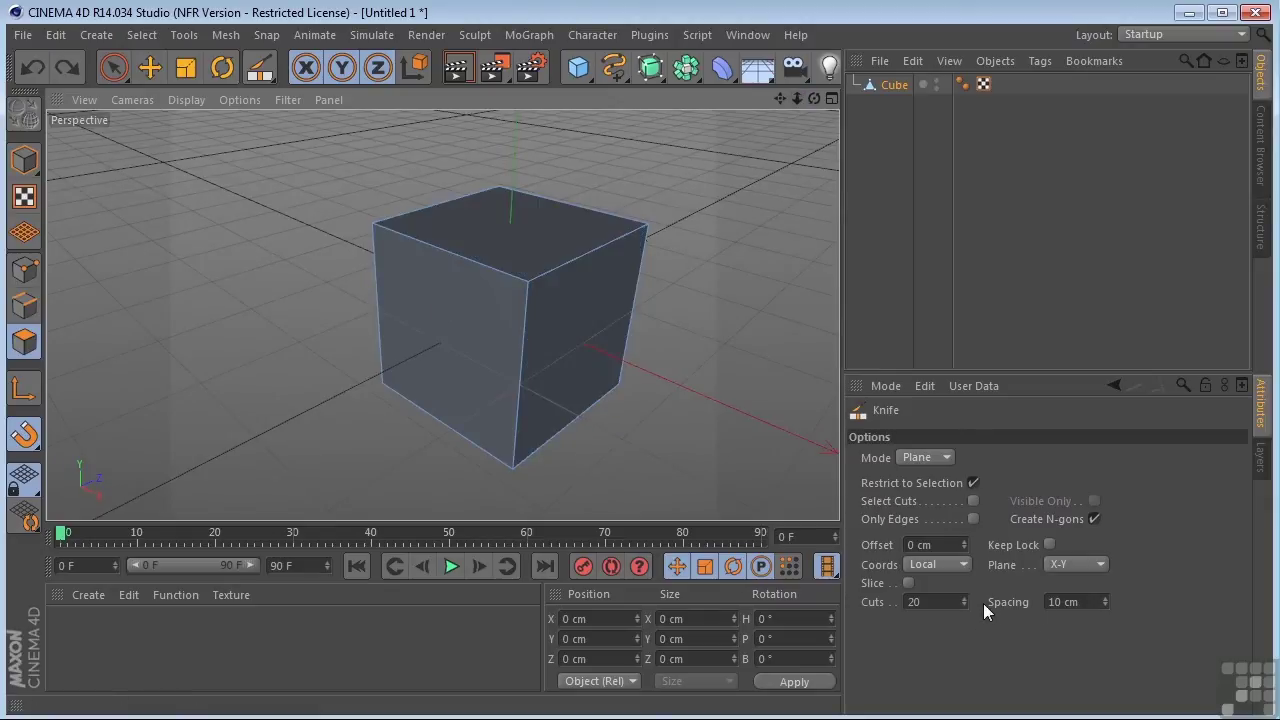
# Set the cut spacing to 3 cm, slice the middle of the cube along the X-Y plane and undo the cuts.
pyautogui.click(1084, 602)
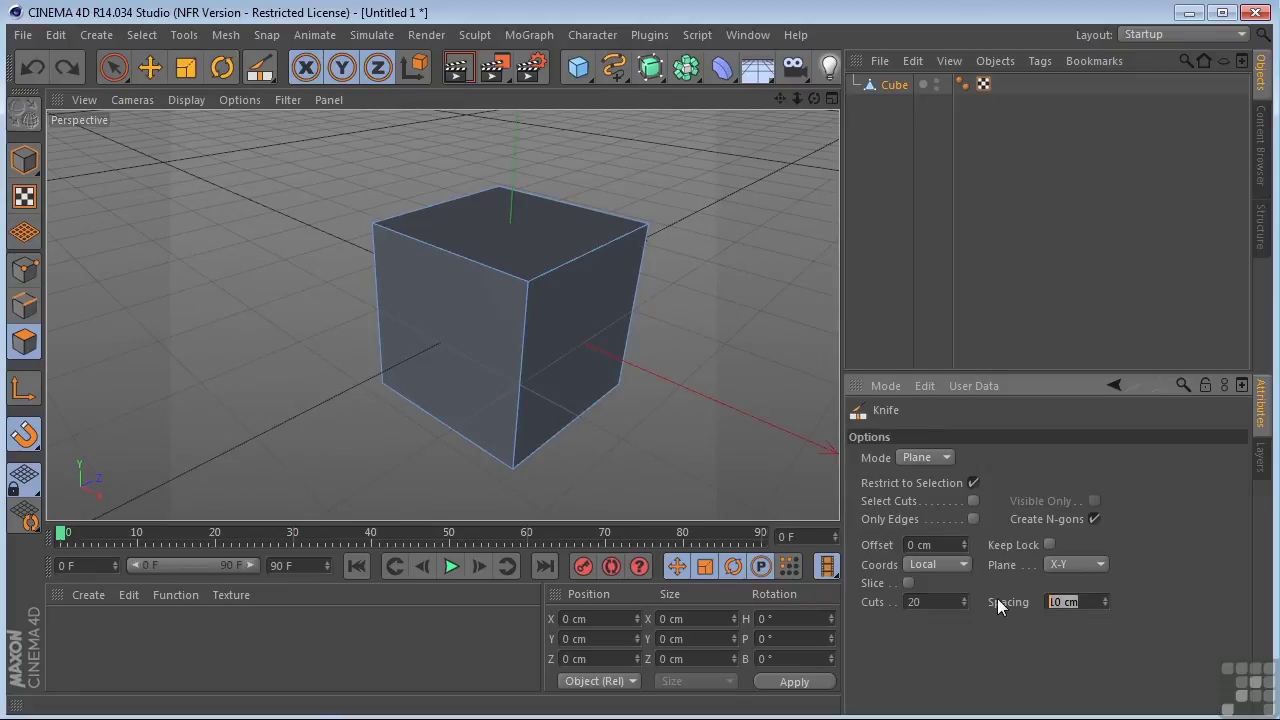
pyautogui.write('3')
pyautogui.press('Return')
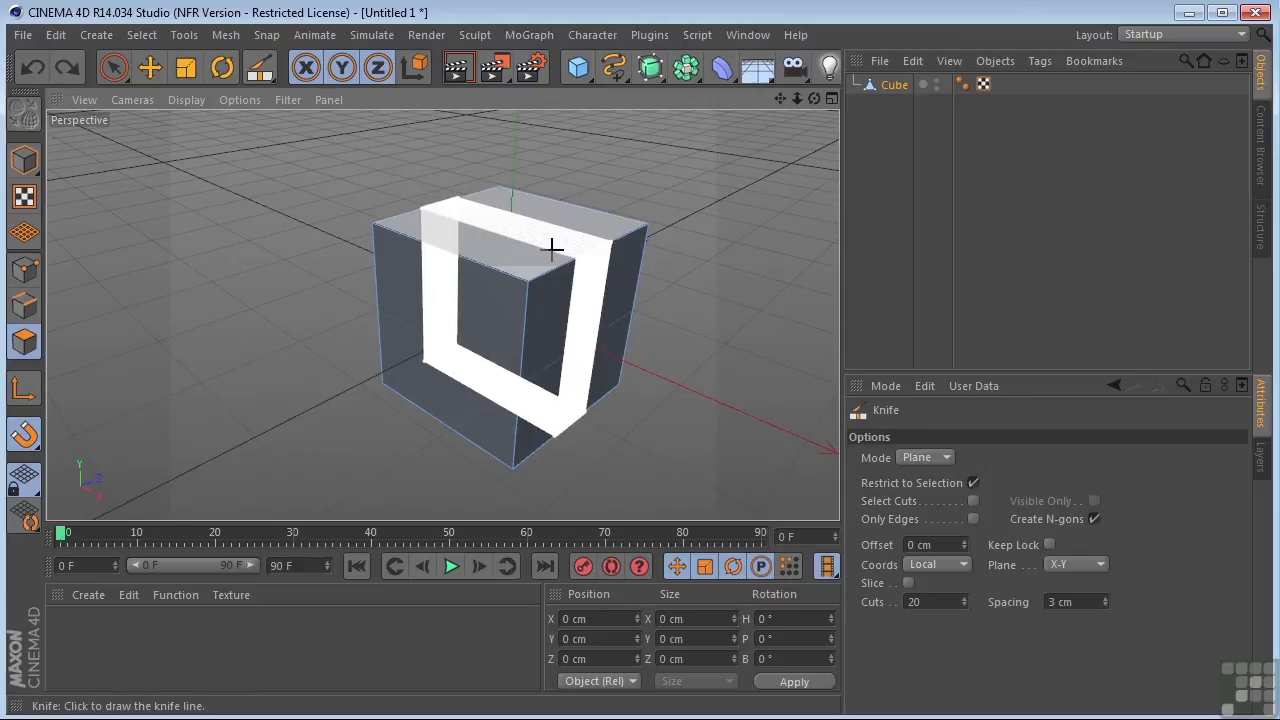
pyautogui.click(556, 246)
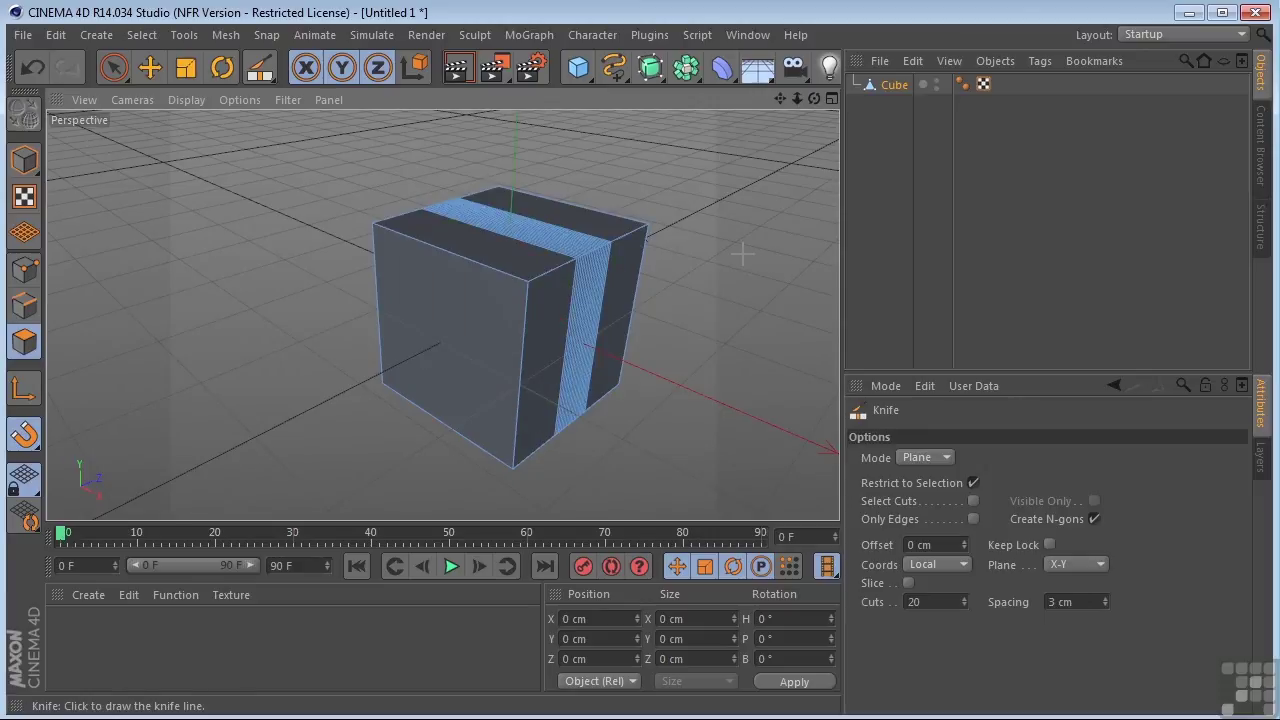
pyautogui.hotkey('ctrl', 'z')
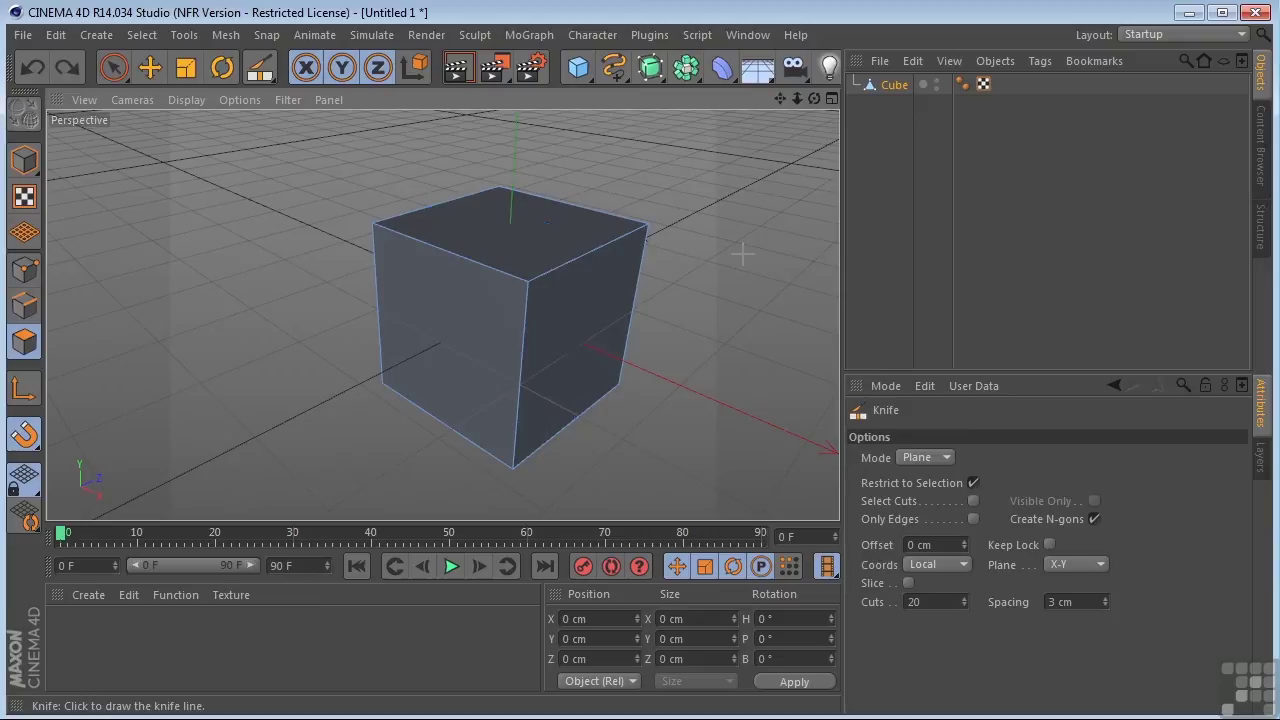
# Change the Knife's cutting plane to Y-Z, try the 20-cut slice on the cube and undo it.
pyautogui.click(1072, 564)
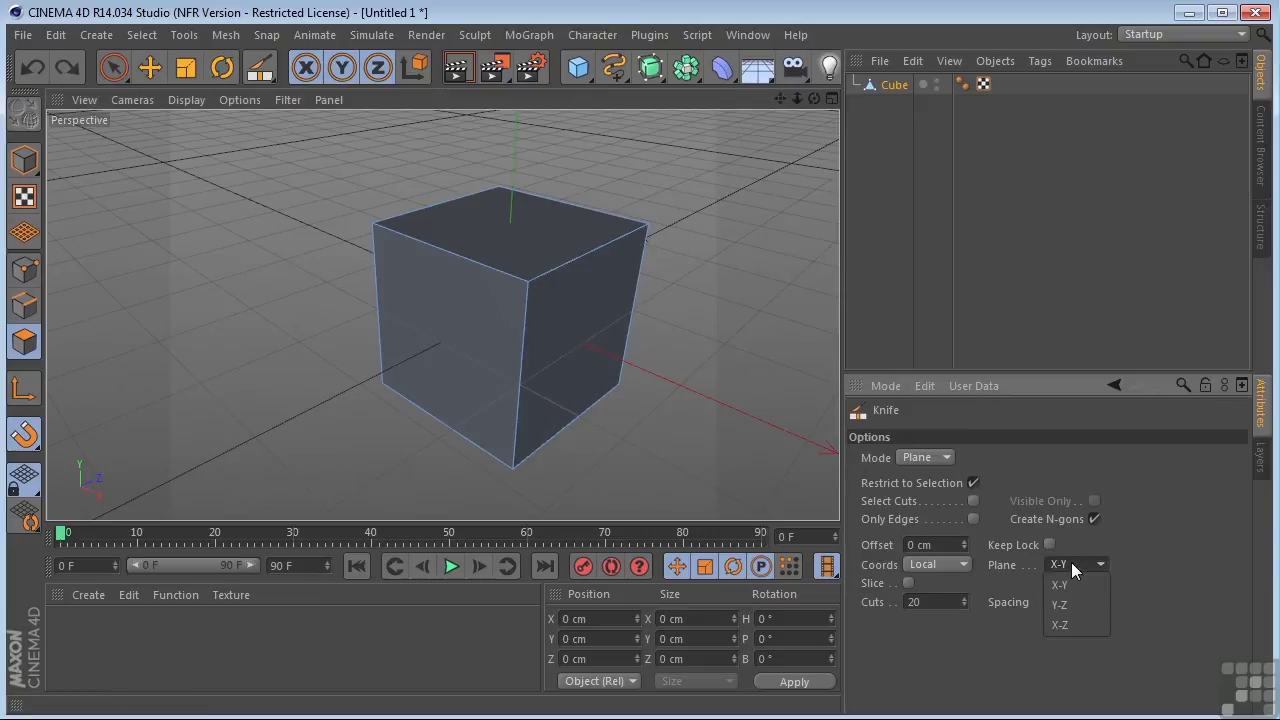
pyautogui.click(1066, 604)
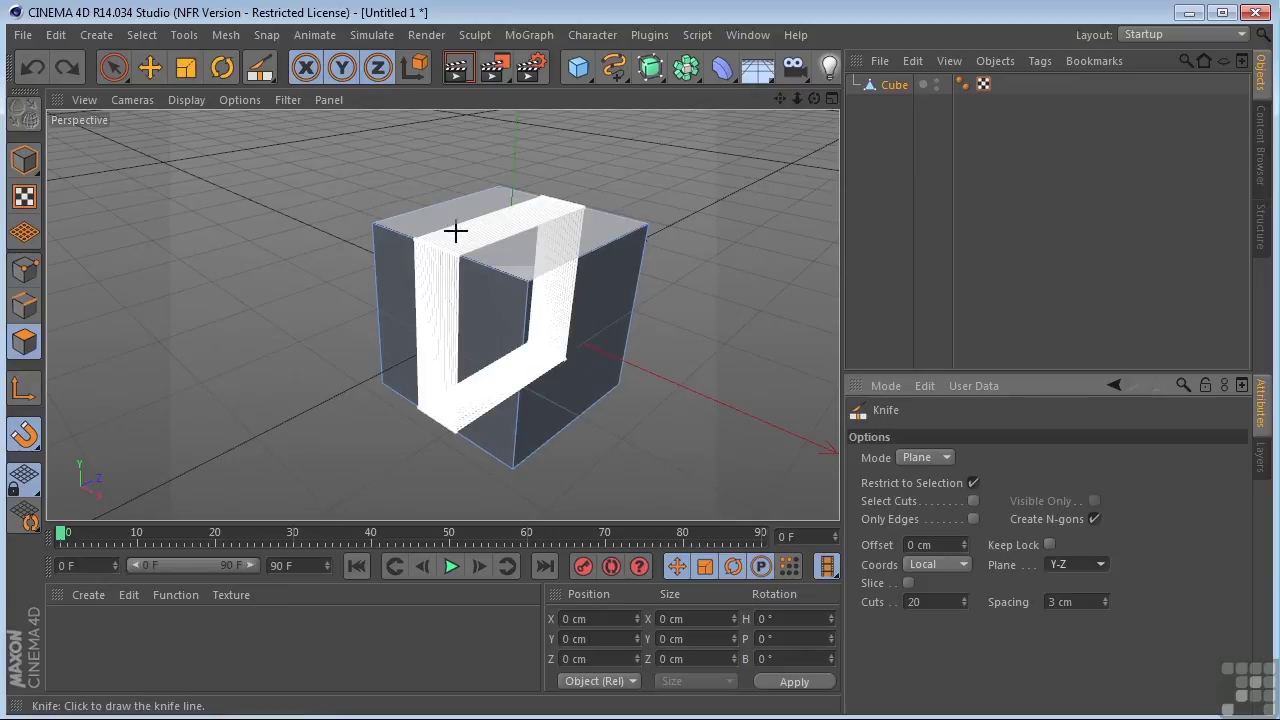
pyautogui.click(455, 229)
pyautogui.hotkey('ctrl', 'z')
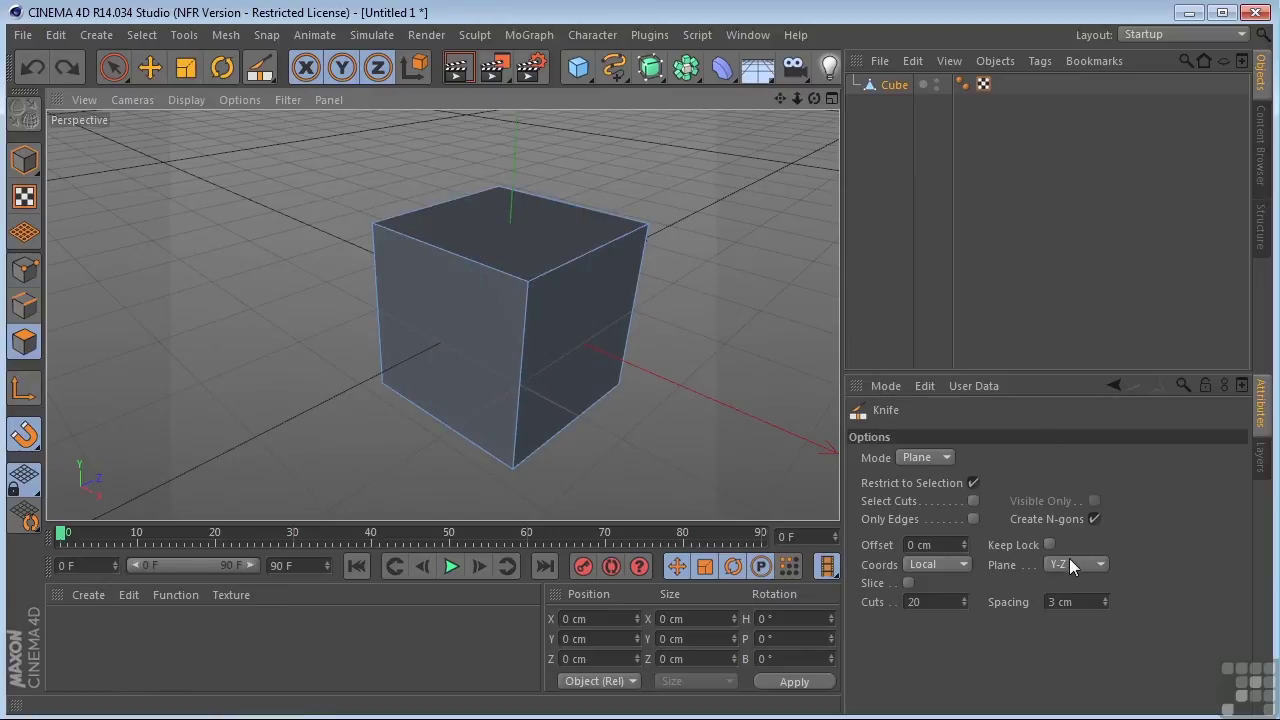
# Change the Knife's cutting plane to X-Z, try the 20-cut slice around the cube's mid-height and undo it.
pyautogui.click(1067, 563)
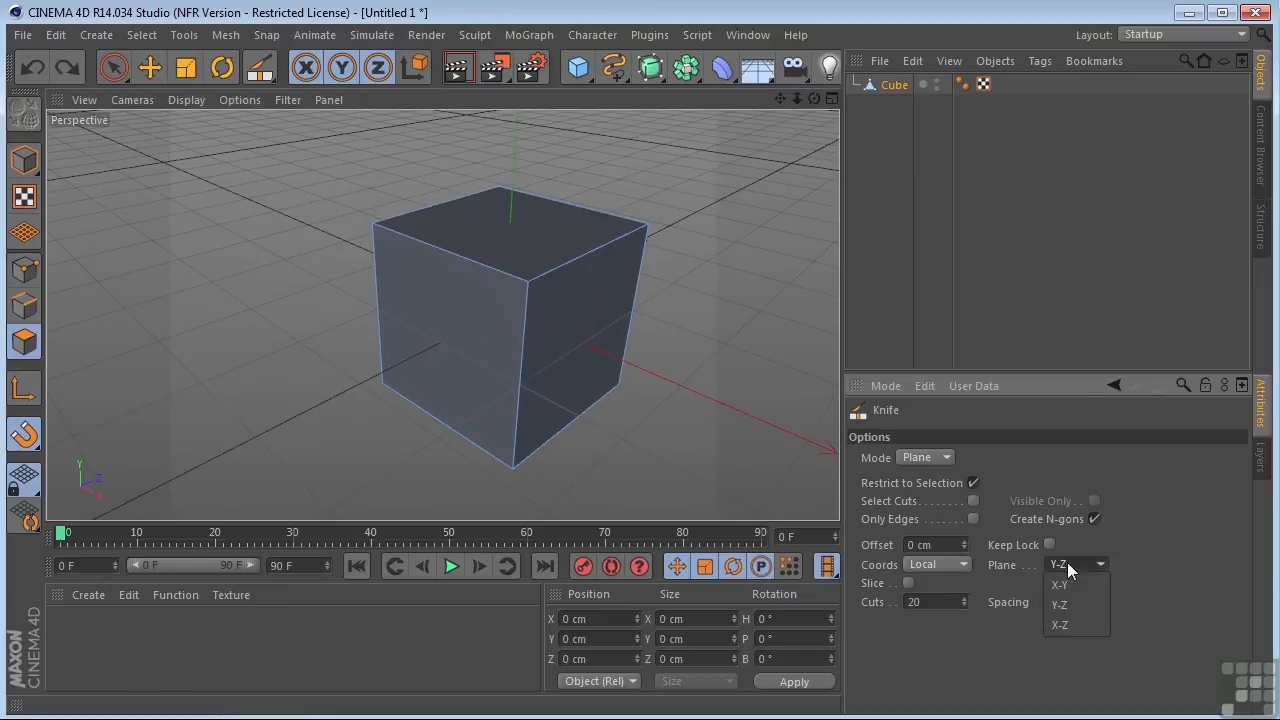
pyautogui.click(1068, 622)
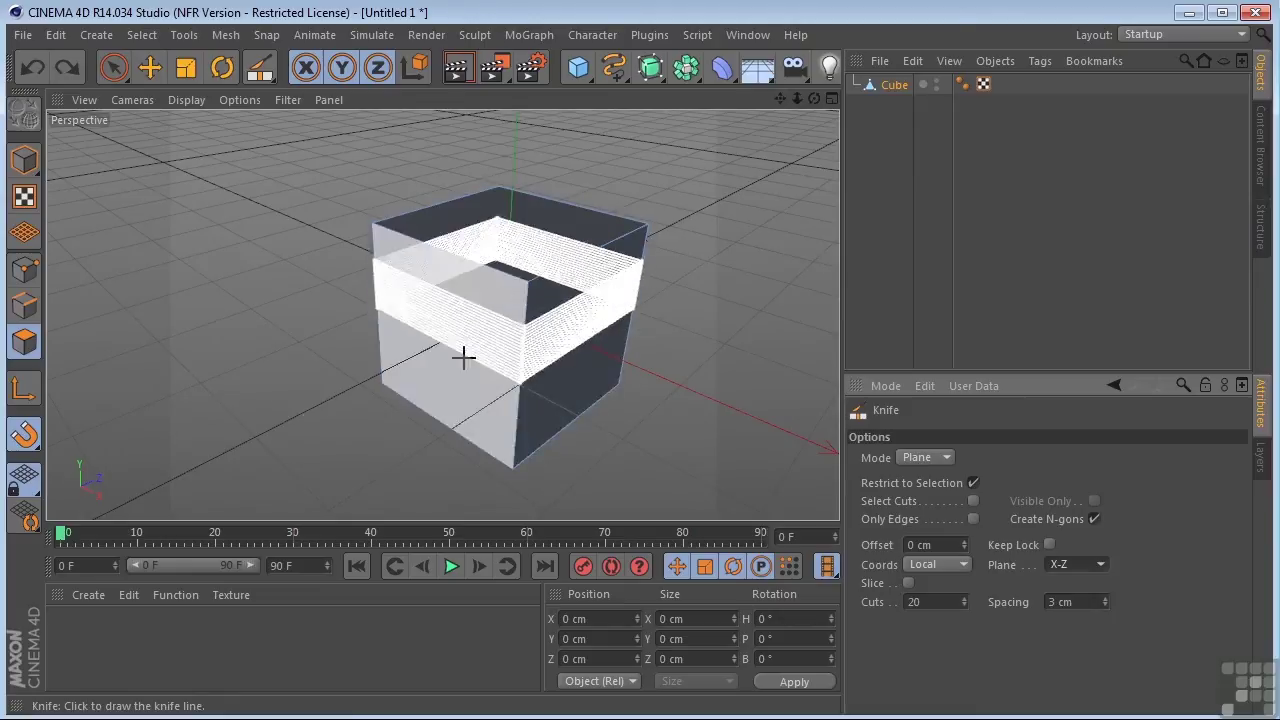
pyautogui.click(534, 386)
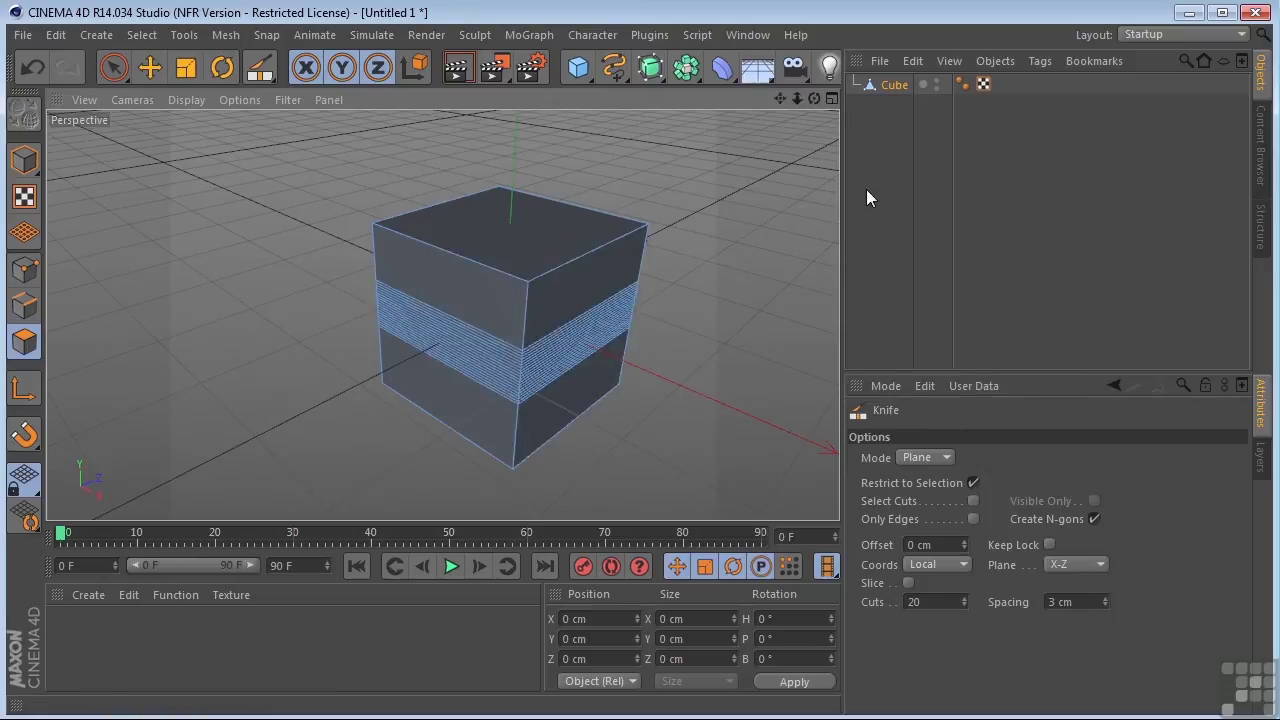
pyautogui.hotkey('ctrl', 'z')
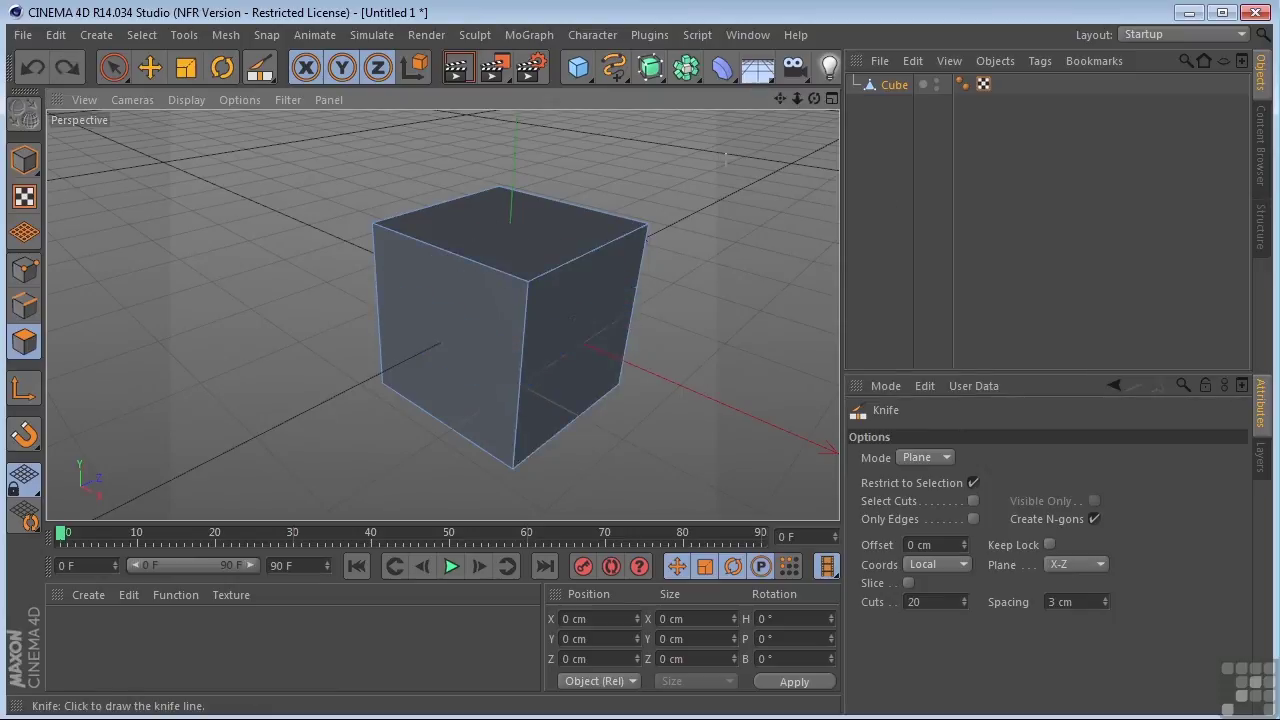
# Switch the Knife to Loop mode and cut a loop around the cube just below its top face, at about 2% offset.
pyautogui.click(918, 457)
pyautogui.click(918, 538)
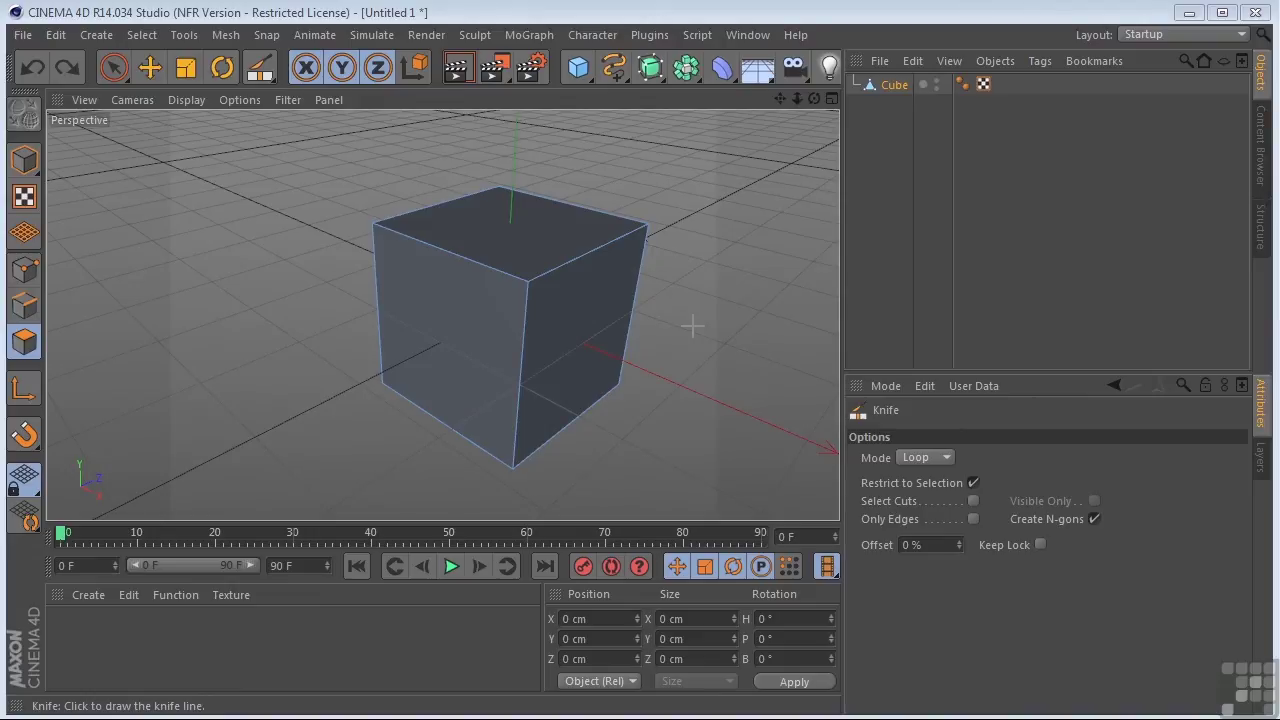
pyautogui.scroll(5, 506, 334)
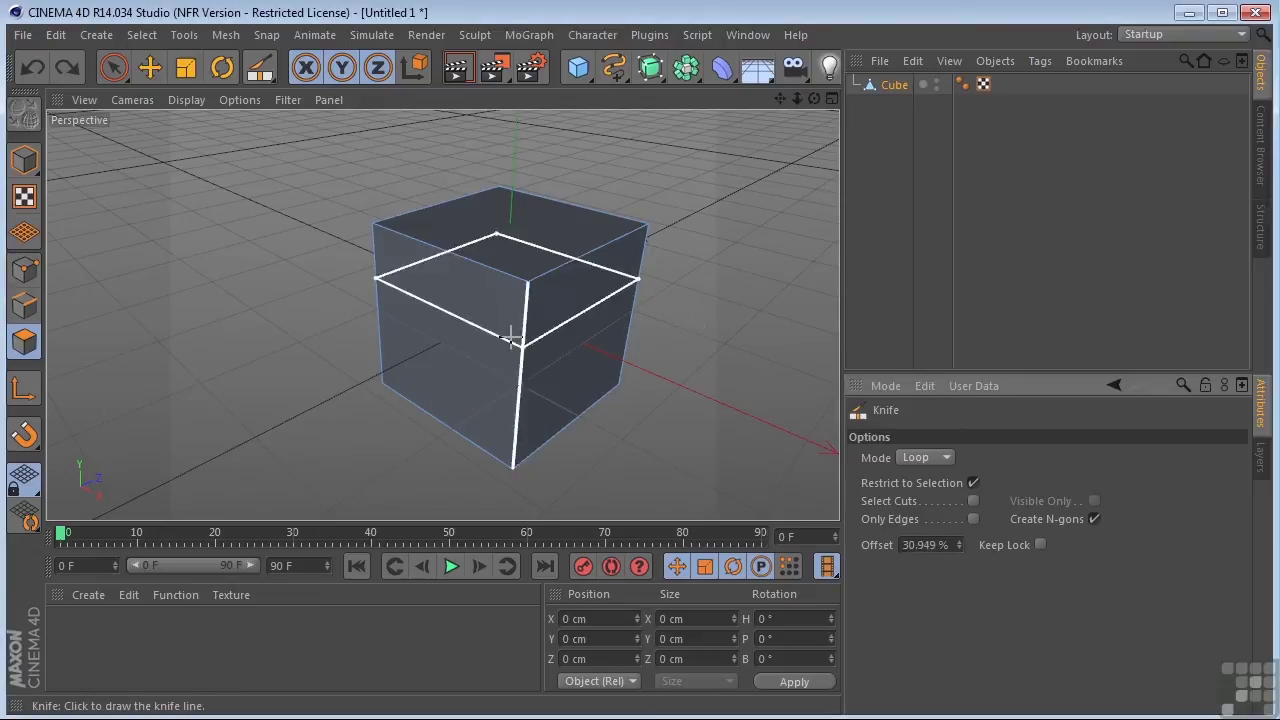
pyautogui.moveTo(814, 99); pyautogui.dragTo(810, 170)
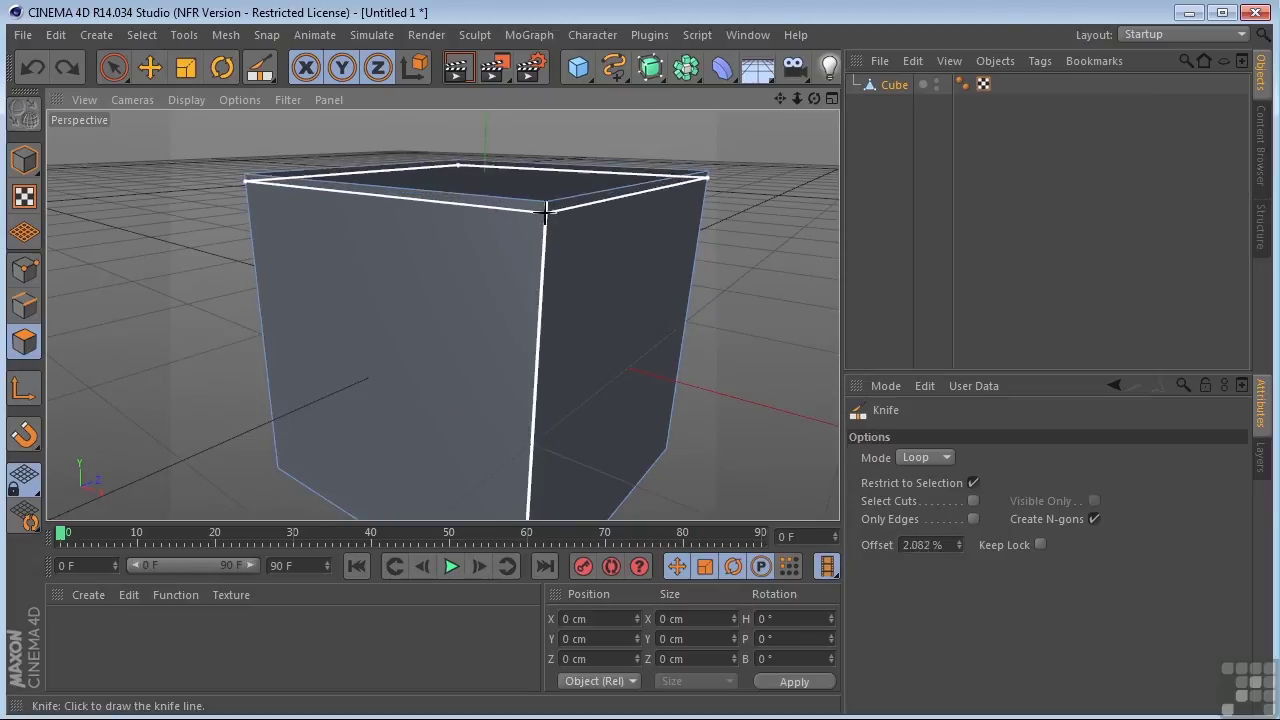
pyautogui.scroll(-2, 570, 203)
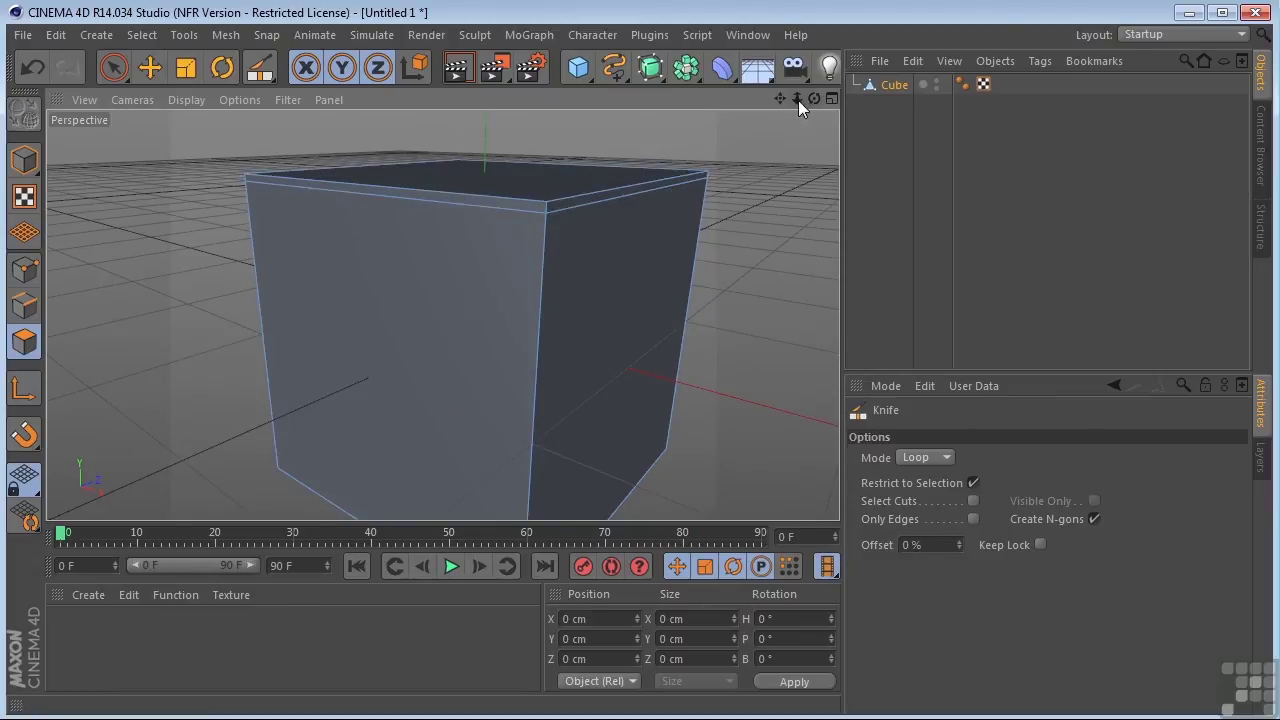
# Cut a second loop around the cube just above its bottom face and set its offset to 0.15%.
pyautogui.moveTo(798, 100); pyautogui.dragTo(443, 314)
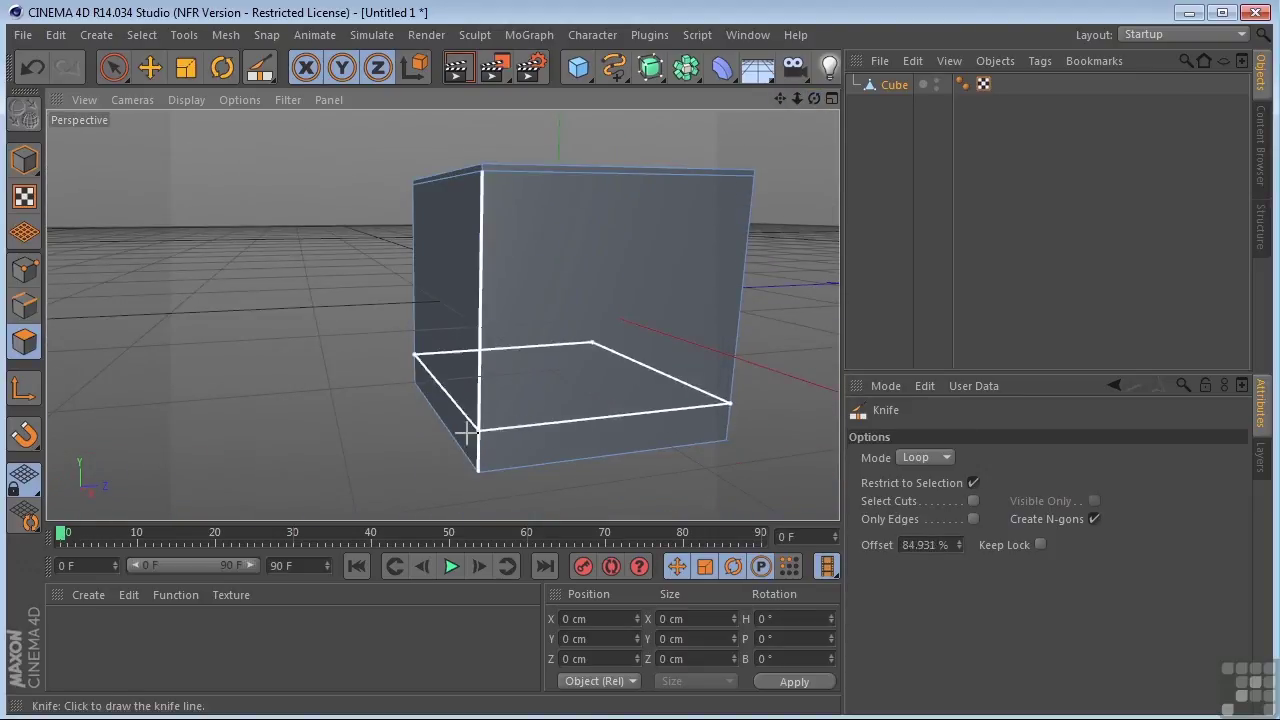
pyautogui.scroll(3, 490, 450)
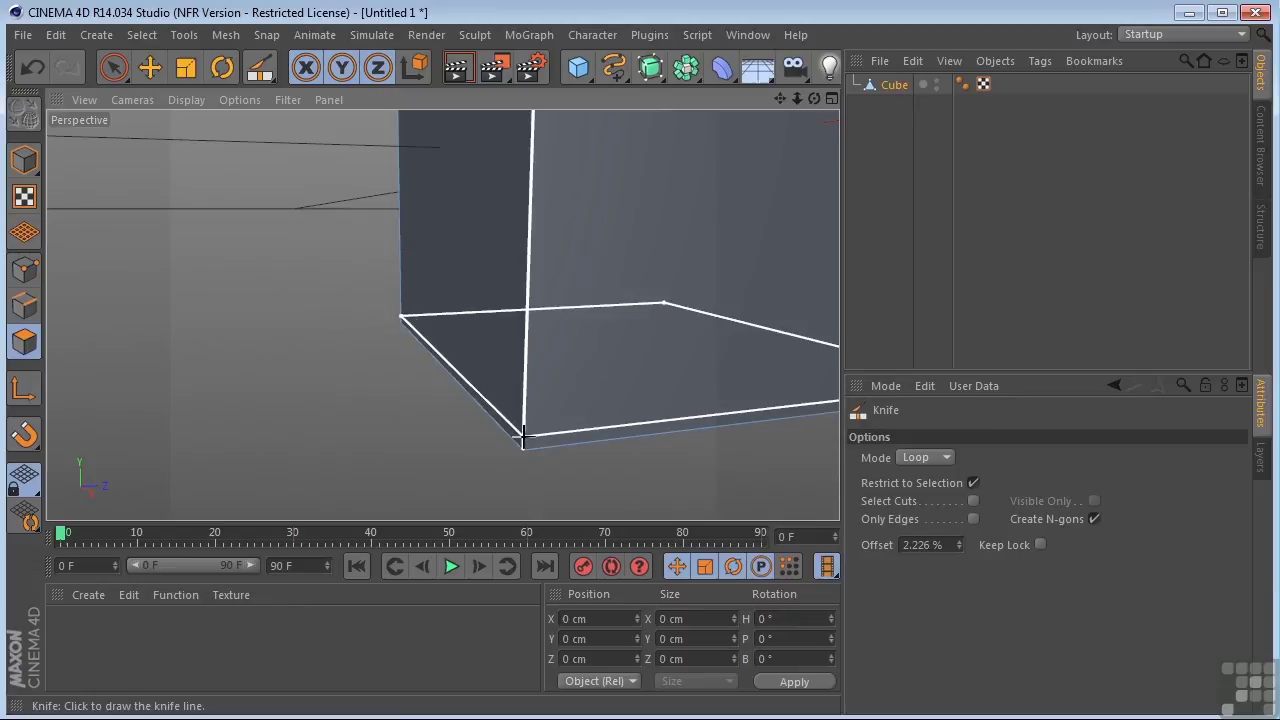
pyautogui.click(523, 437)
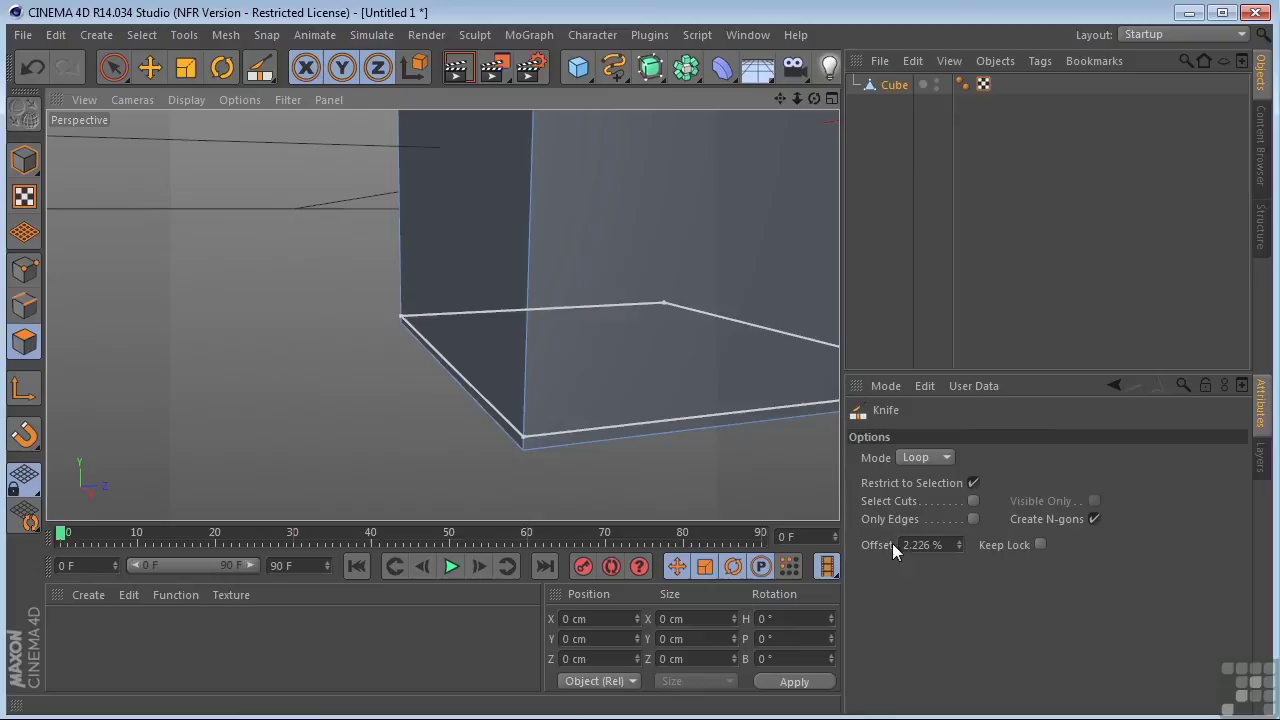
pyautogui.moveTo(960, 545); pyautogui.dragTo(851, 552)
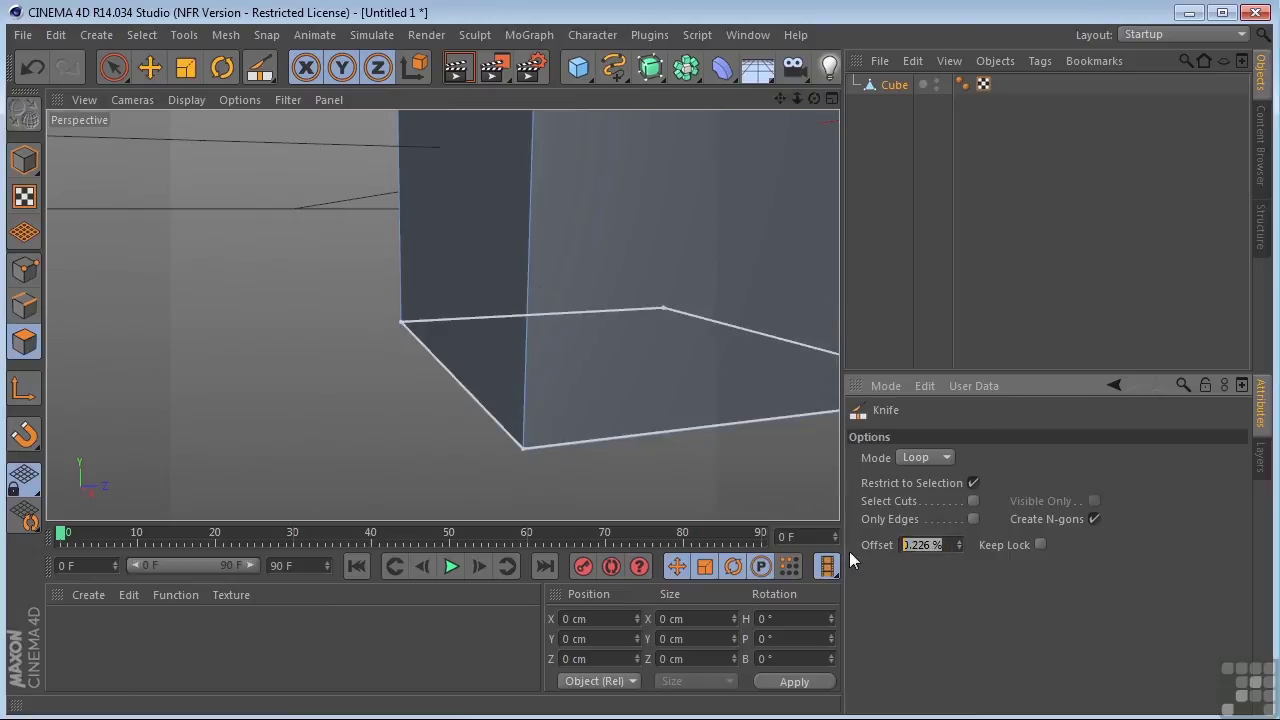
pyautogui.write('0.15')
pyautogui.press('Return')
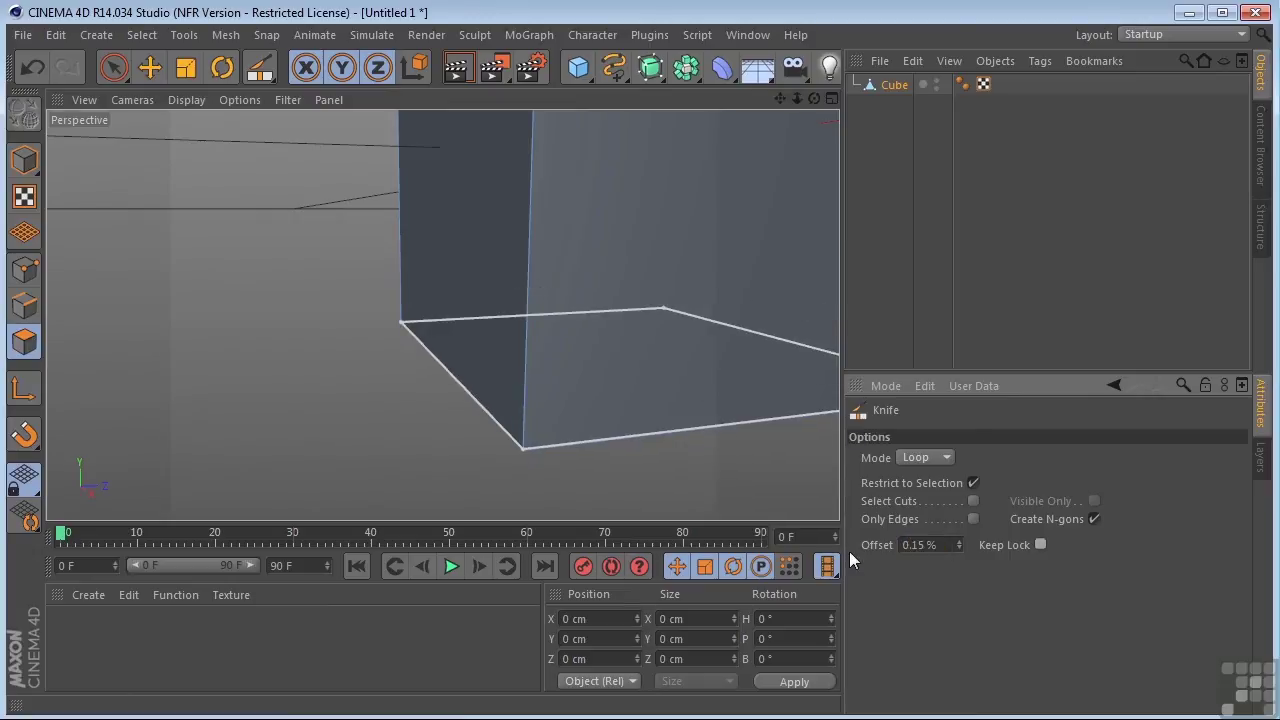
pyautogui.click(691, 466)
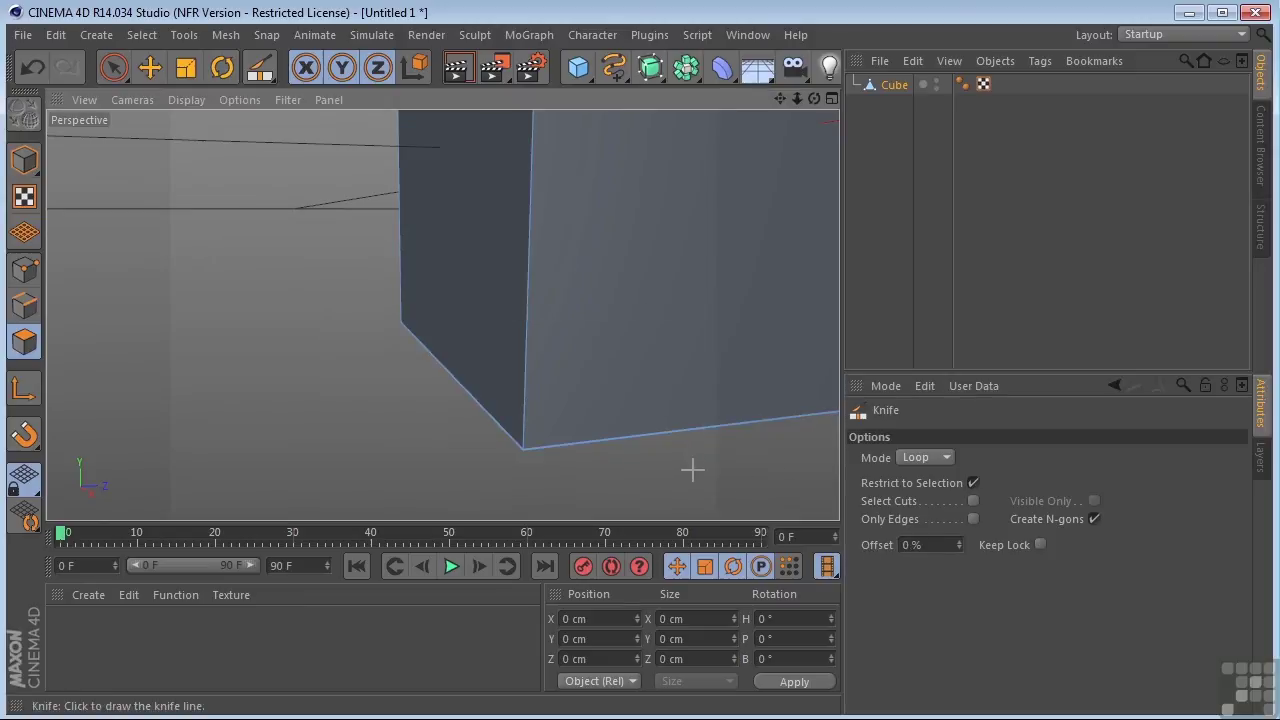
# Examine the narrow loop along the cube's bottom edge up close and preview further loop cuts across other edges.
pyautogui.keyDown('alt'); pyautogui.moveTo(485, 458); pyautogui.dragTo(486, 457); pyautogui.keyUp('alt')
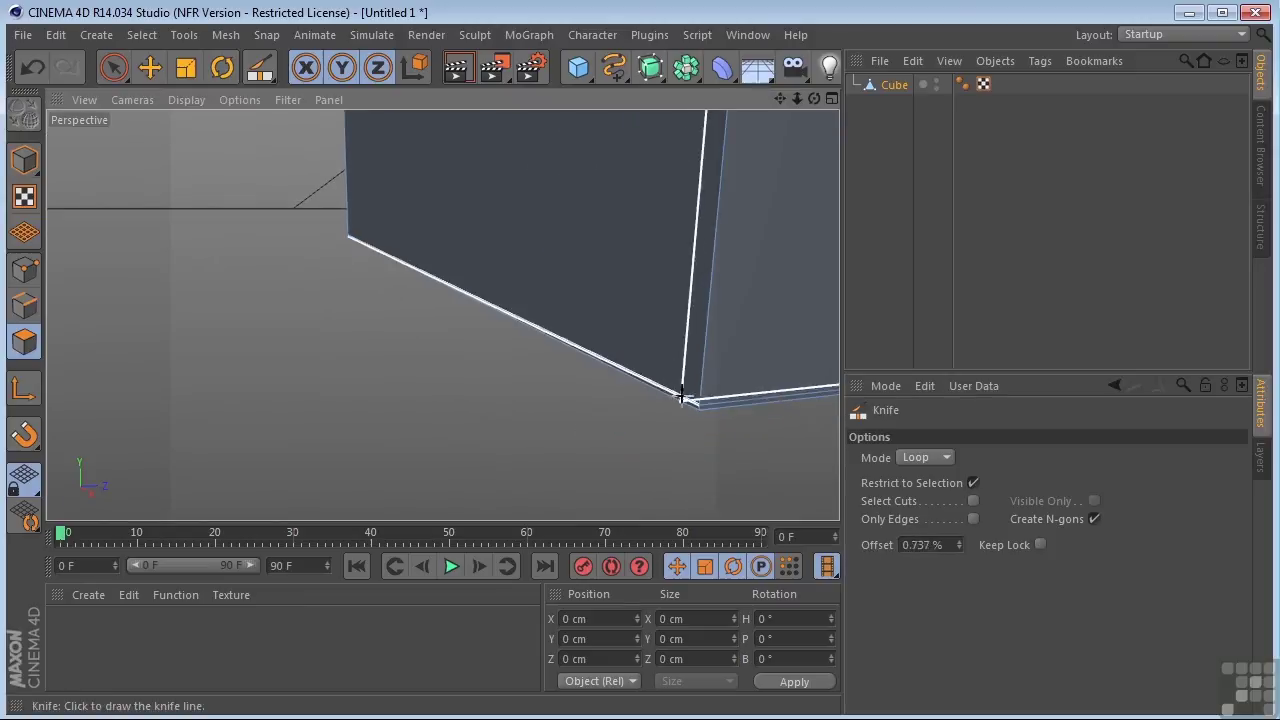
pyautogui.keyDown('alt'); pyautogui.moveTo(731, 497); pyautogui.dragTo(748, 462); pyautogui.keyUp('alt')
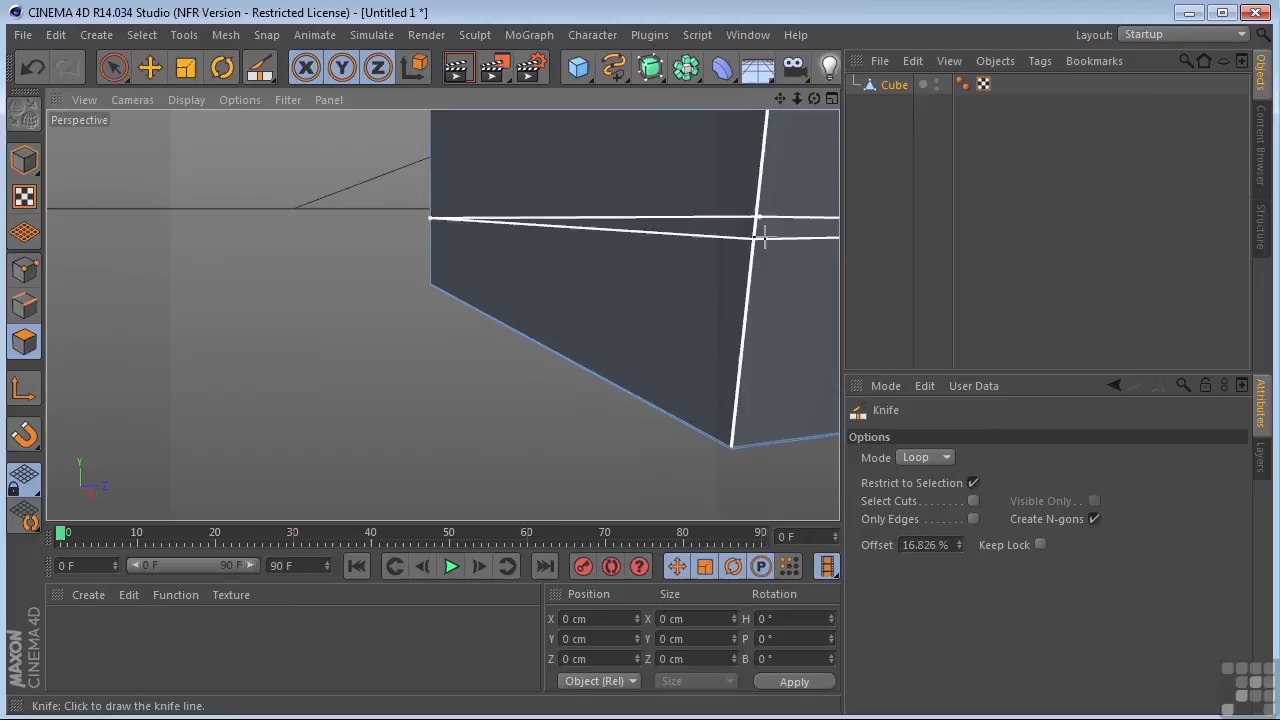
pyautogui.moveTo(797, 98); pyautogui.dragTo(838, 112)
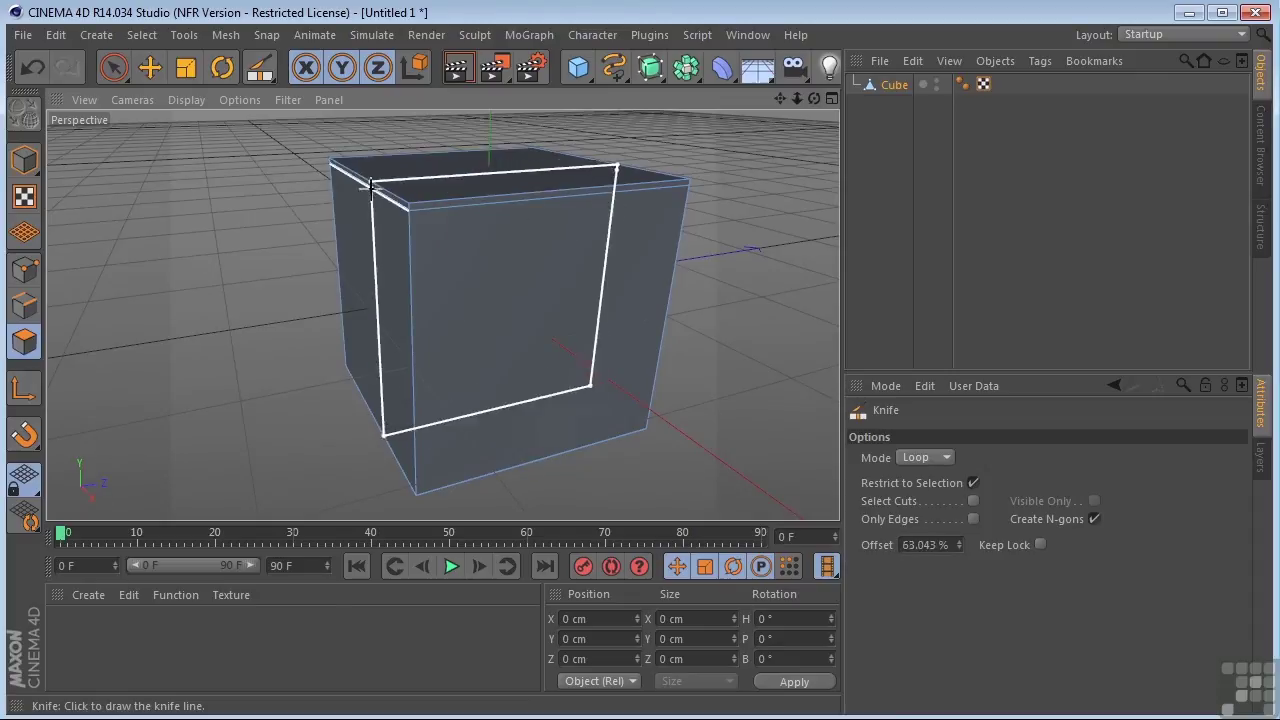